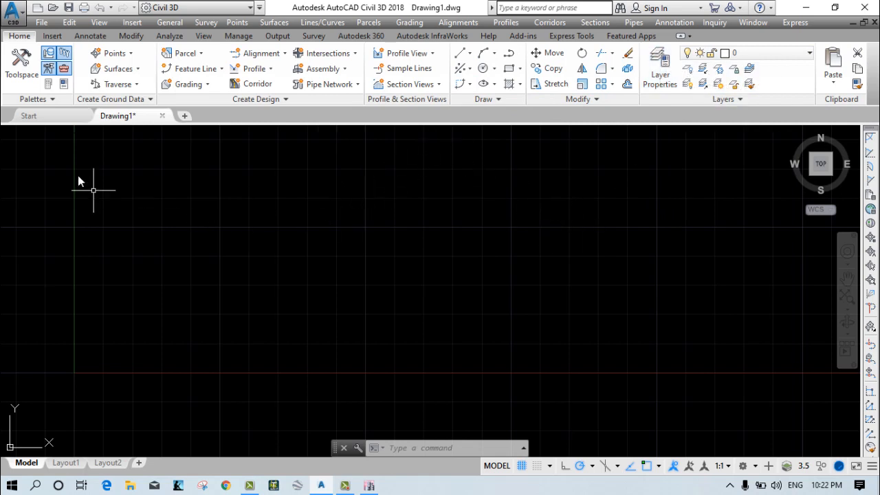
Configure the drawing units as decimal lengths with 0.0 precision and meters for scaling inserted content.
{"action": "left_click", "coordinate": [13, 12]}
{"action": "mouse_move", "coordinate": [41, 324]}
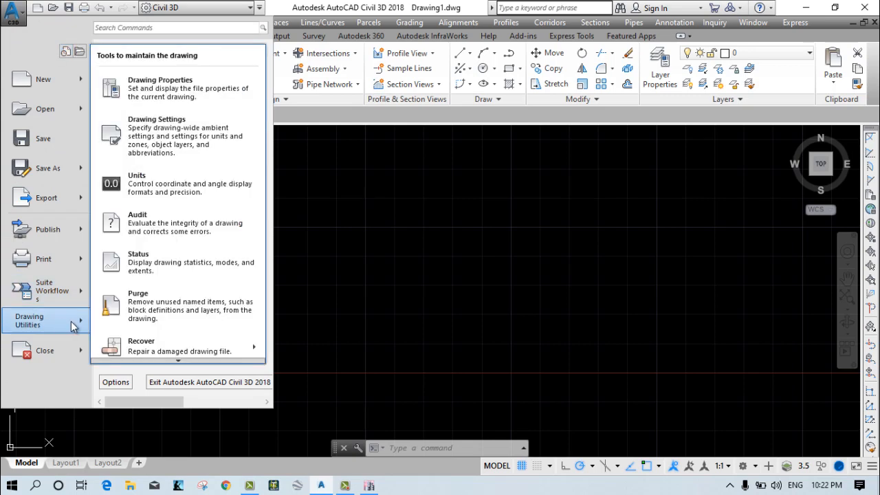
{"action": "left_click", "coordinate": [185, 194]}
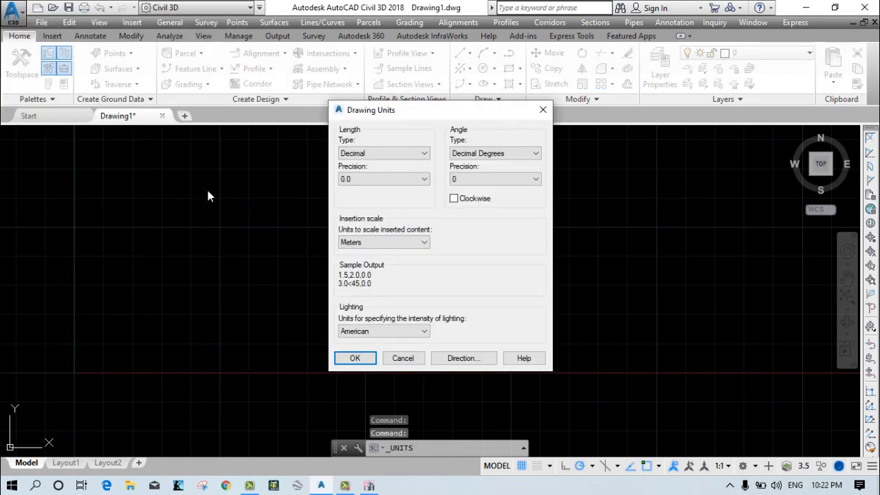
{"action": "left_click", "coordinate": [358, 178]}
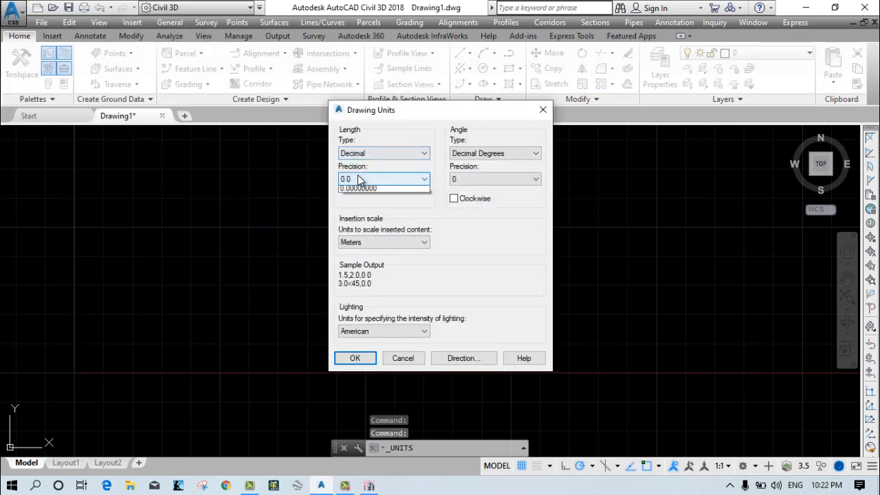
{"action": "left_click", "coordinate": [359, 196]}
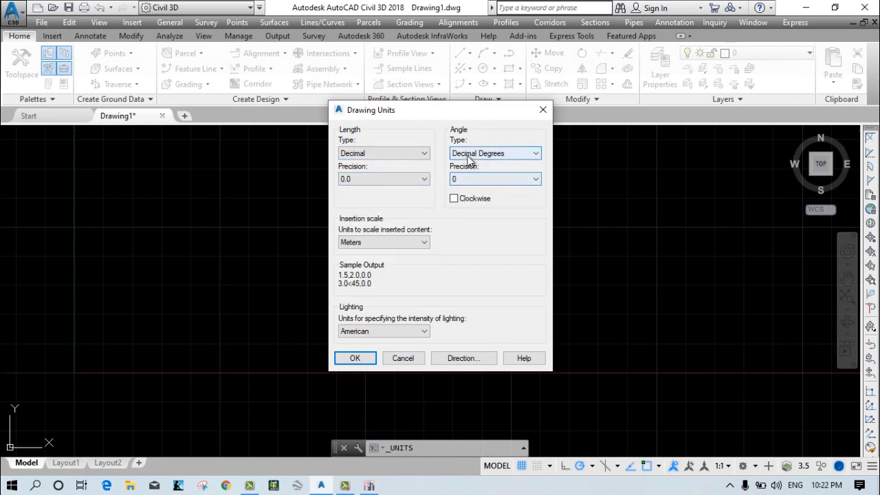
{"action": "left_click", "coordinate": [385, 242]}
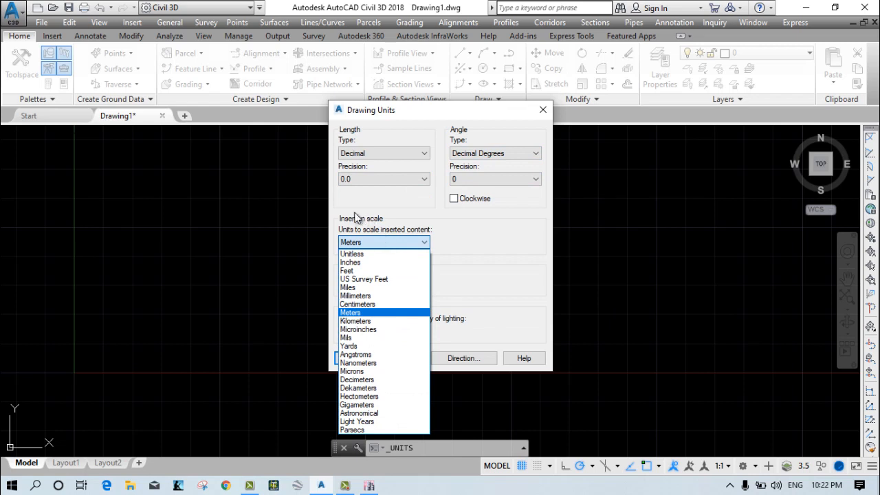
{"action": "left_click", "coordinate": [352, 313]}
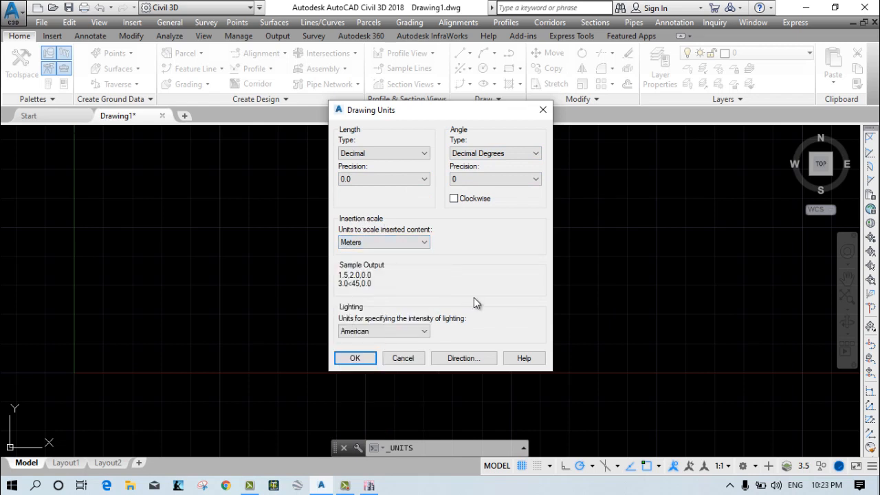
{"action": "left_click", "coordinate": [348, 154]}
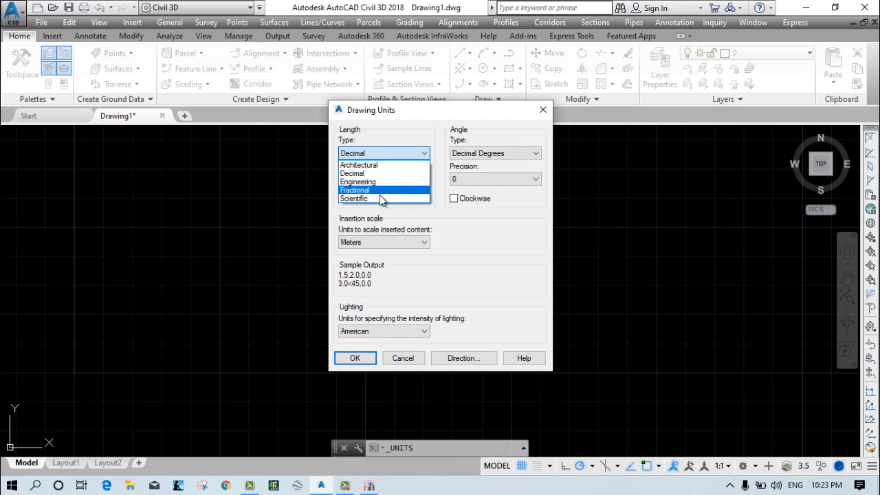
{"action": "left_click", "coordinate": [414, 277]}
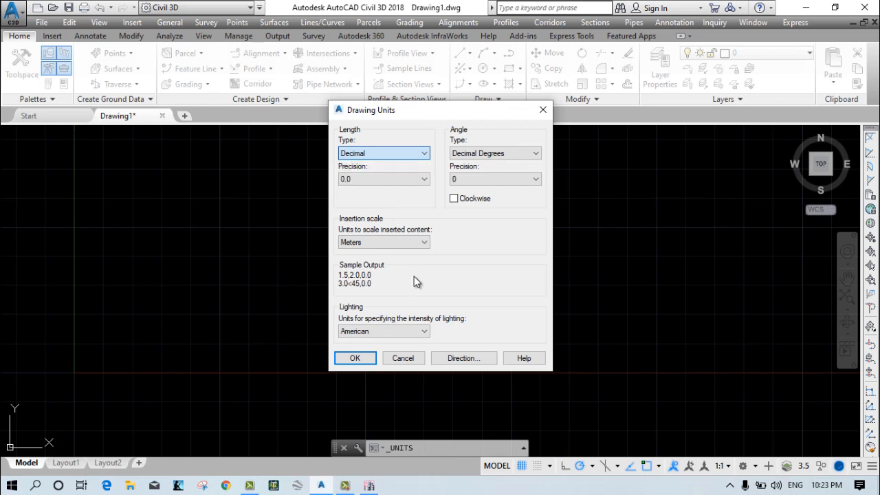
{"action": "left_click", "coordinate": [352, 359]}
Review the units and zone page of the drawing settings without changing anything.
{"action": "left_click", "coordinate": [13, 14]}
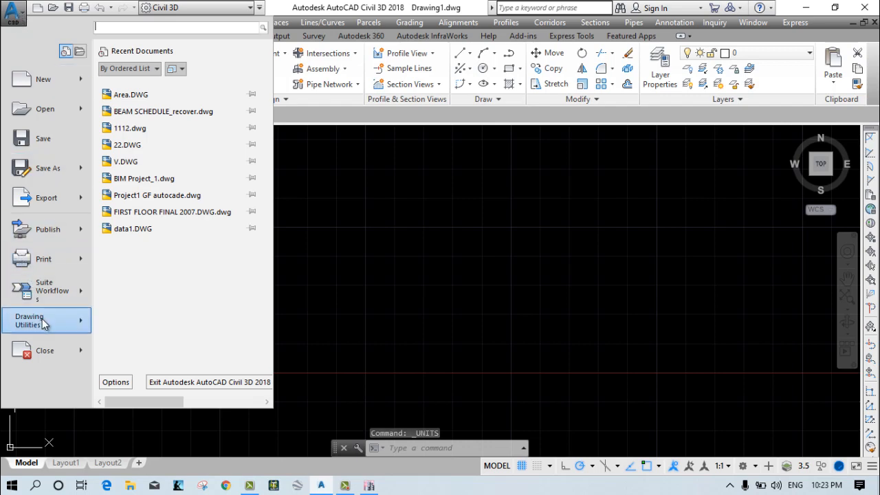
{"action": "mouse_move", "coordinate": [31, 321]}
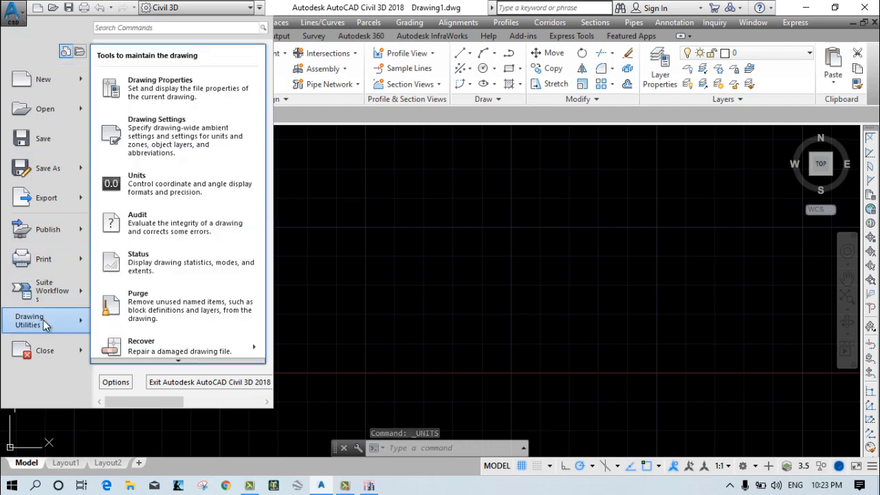
{"action": "left_click", "coordinate": [203, 144]}
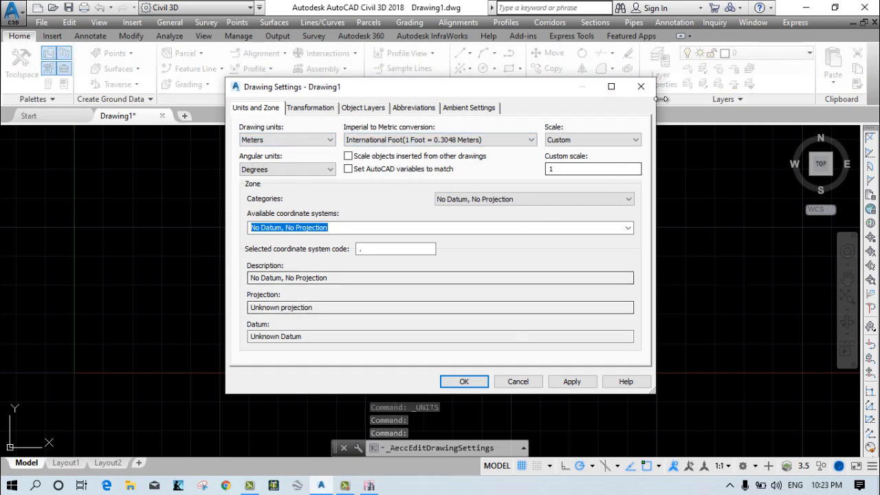
{"action": "left_click", "coordinate": [641, 86]}
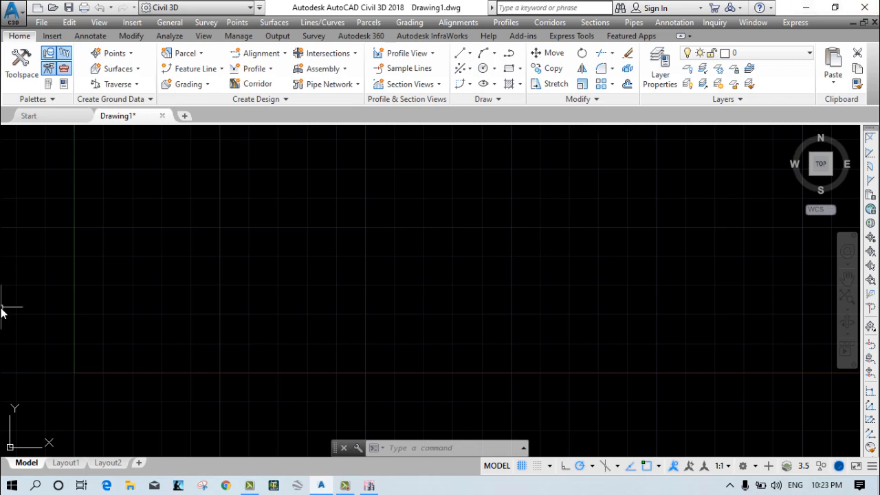
Toggle the drawing grid off and back on.
{"action": "key", "text": "F7"}
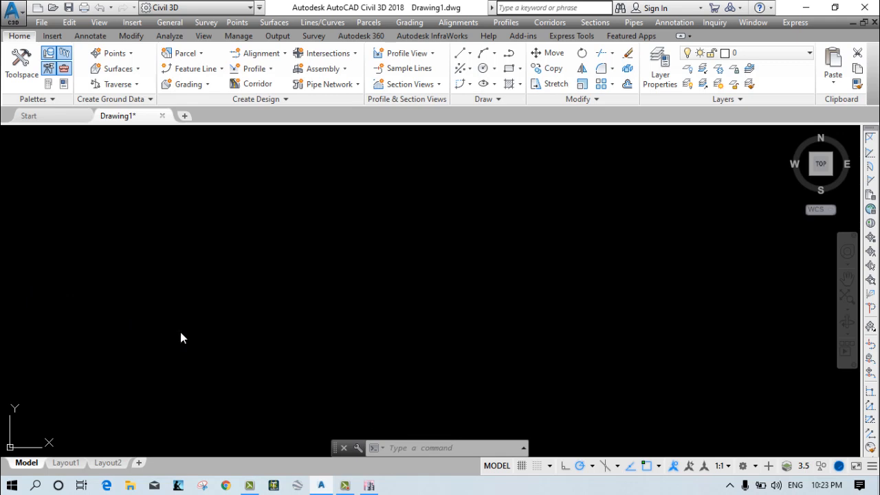
{"action": "key", "text": "F7"}
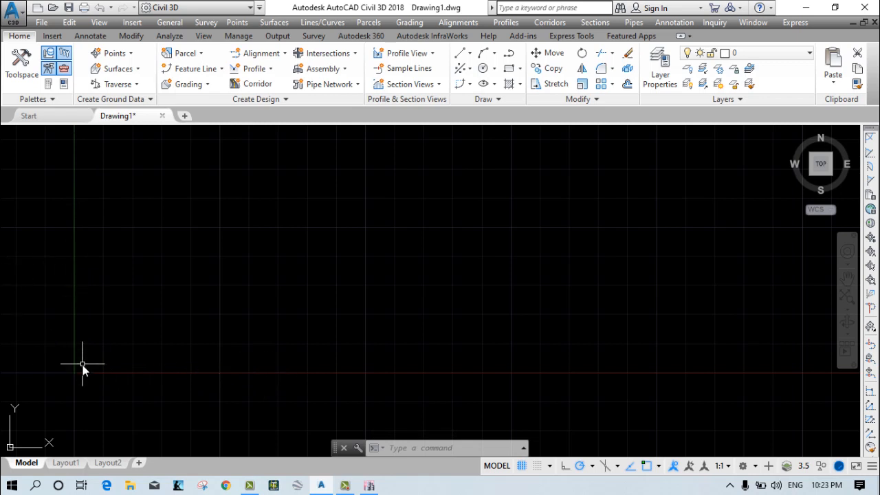
{"action": "scroll", "coordinate": [69, 380], "scroll_direction": "up", "scroll_amount": 5}
{"action": "scroll", "coordinate": [81, 354], "scroll_direction": "up", "scroll_amount": 2}
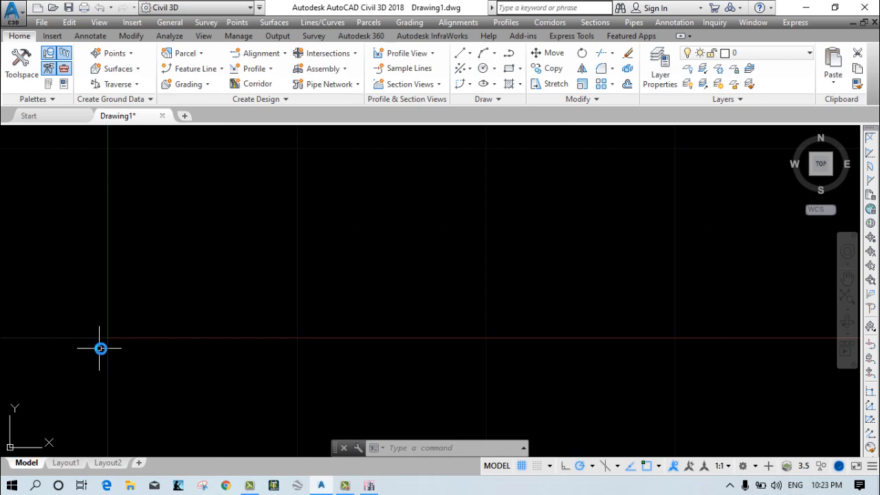
{"action": "middle_click_drag", "start_coordinate": [114, 328], "coordinate": [71, 367]}
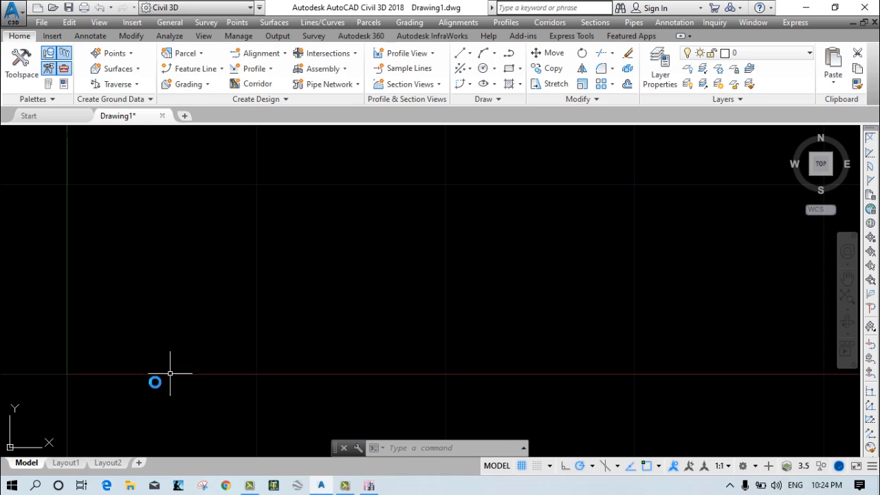
{"action": "scroll", "coordinate": [147, 242], "scroll_direction": "down", "scroll_amount": 2}
{"action": "scroll", "coordinate": [113, 333], "scroll_direction": "down", "scroll_amount": 4}
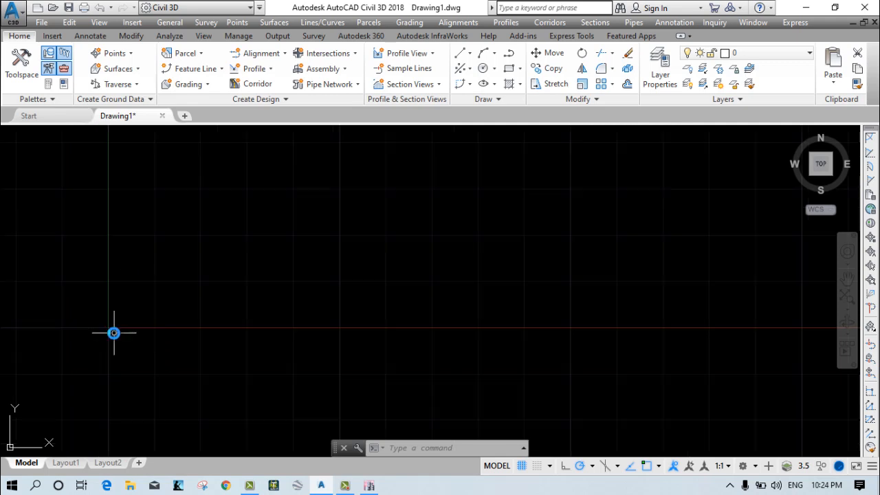
{"action": "middle_click_drag", "start_coordinate": [139, 326], "coordinate": [96, 348]}
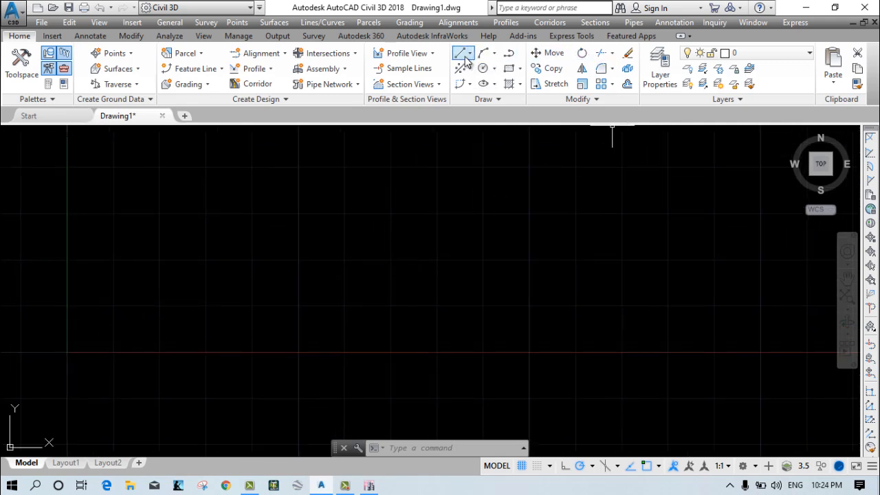
Draw a horizontal line 4 m long in the positive X direction, starting just beside the drawing origin.
{"action": "left_click", "coordinate": [470, 54]}
{"action": "left_click", "coordinate": [481, 73]}
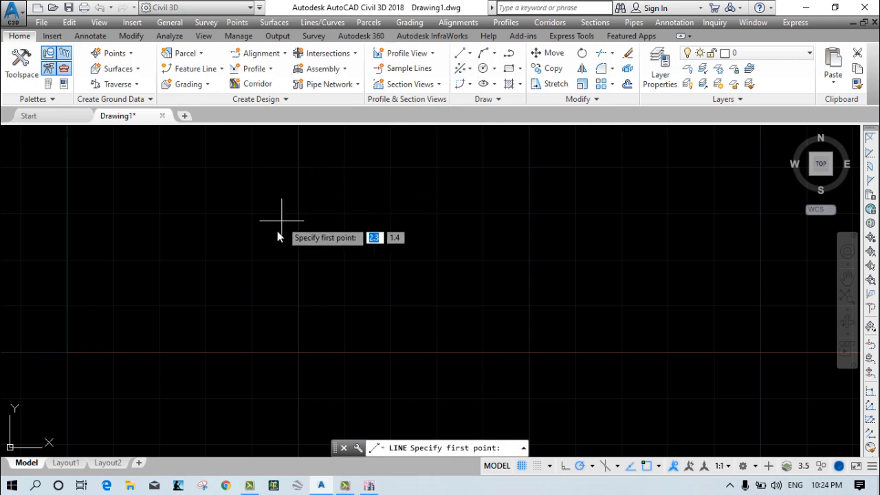
{"action": "scroll", "coordinate": [95, 354], "scroll_direction": "up", "scroll_amount": 2}
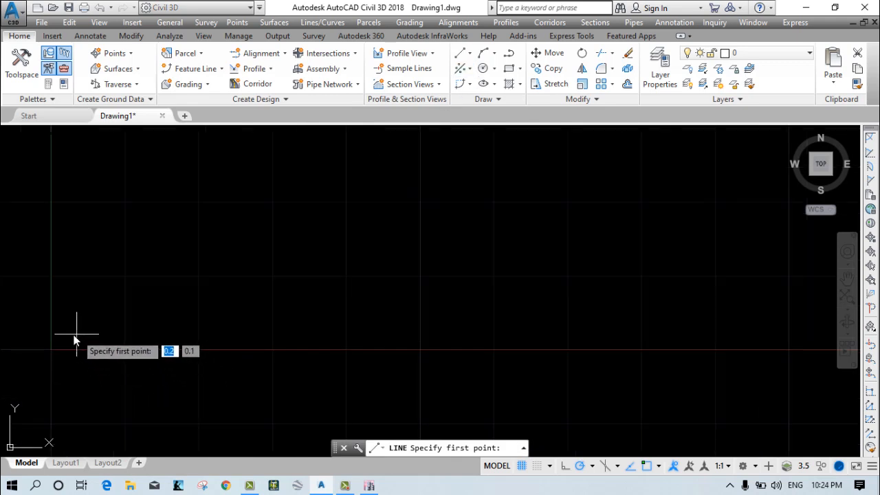
{"action": "scroll", "coordinate": [56, 346], "scroll_direction": "up", "scroll_amount": 4}
{"action": "middle_click_drag", "start_coordinate": [69, 354], "coordinate": [219, 328]}
{"action": "scroll", "coordinate": [207, 319], "scroll_direction": "up", "scroll_amount": 4}
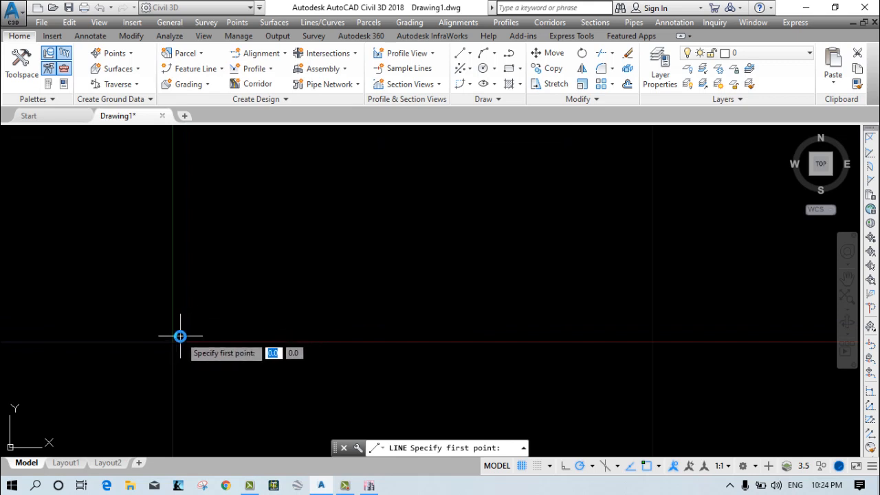
{"action": "left_click", "coordinate": [180, 336]}
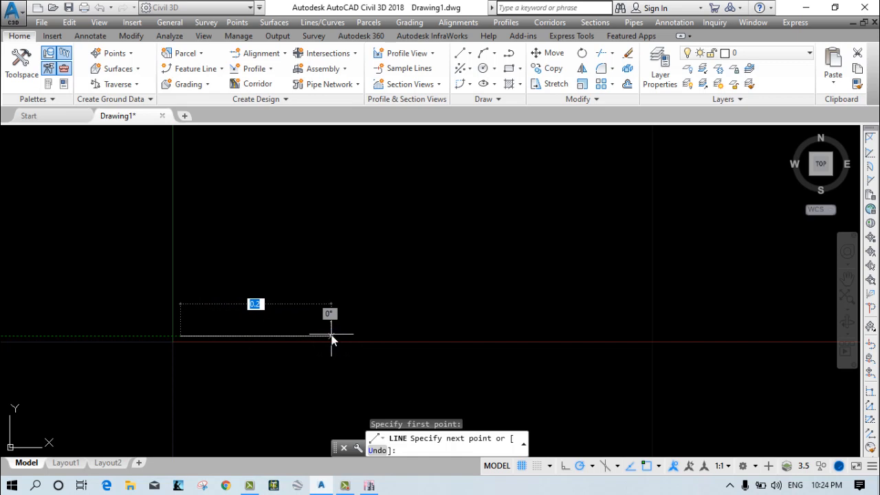
{"action": "type", "text": "4"}
{"action": "key", "text": "Return"}
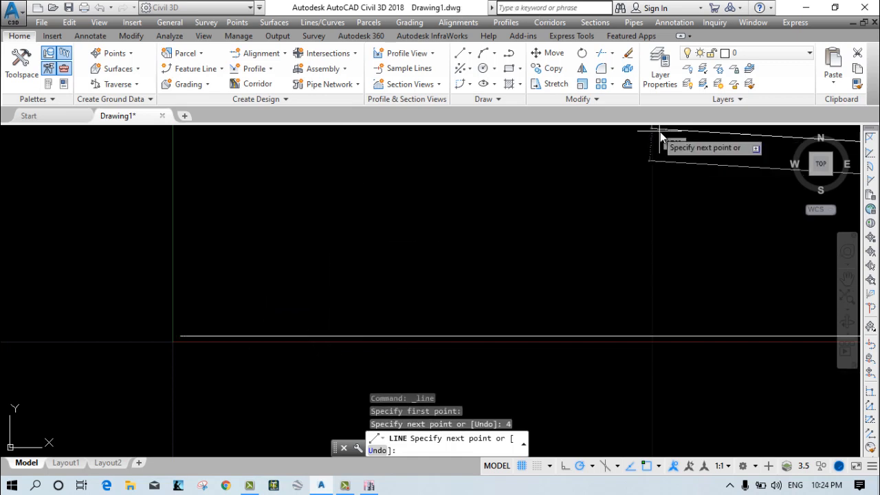
Continue the line 4.3 m vertically upward from the end of the horizontal segment.
{"action": "scroll", "coordinate": [491, 291], "scroll_direction": "down", "scroll_amount": 5}
{"action": "middle_click_drag", "start_coordinate": [574, 311], "coordinate": [165, 380]}
{"action": "scroll", "coordinate": [203, 372], "scroll_direction": "down", "scroll_amount": 6}
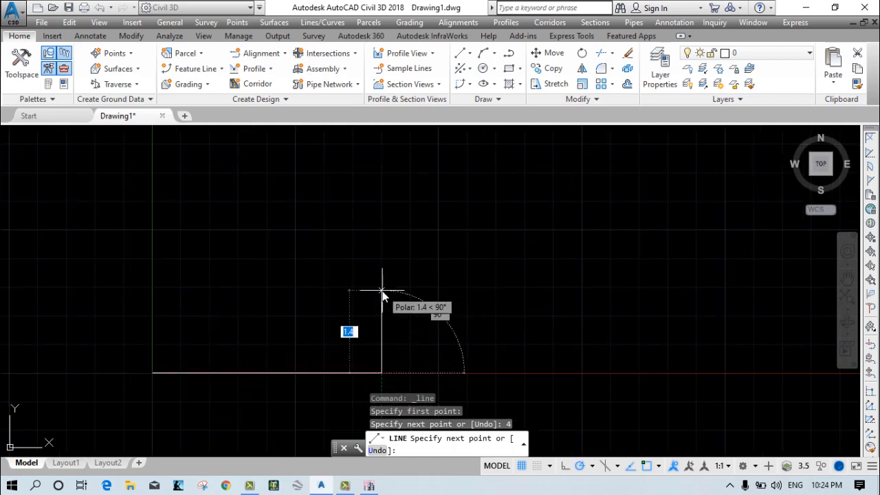
{"action": "type", "text": "4.3"}
{"action": "key", "text": "Return"}
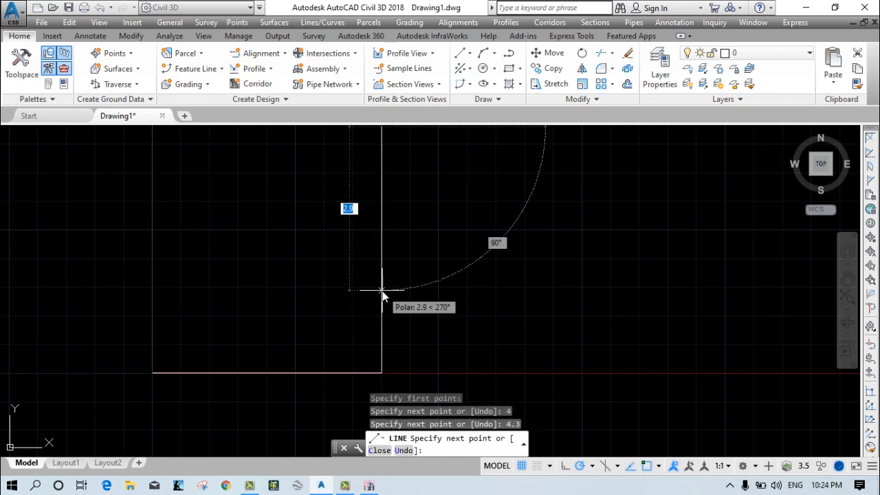
Add the 4 m upper side back toward the Y axis and close the rectangle at its starting point.
{"action": "middle_click_drag", "start_coordinate": [227, 162], "coordinate": [212, 220]}
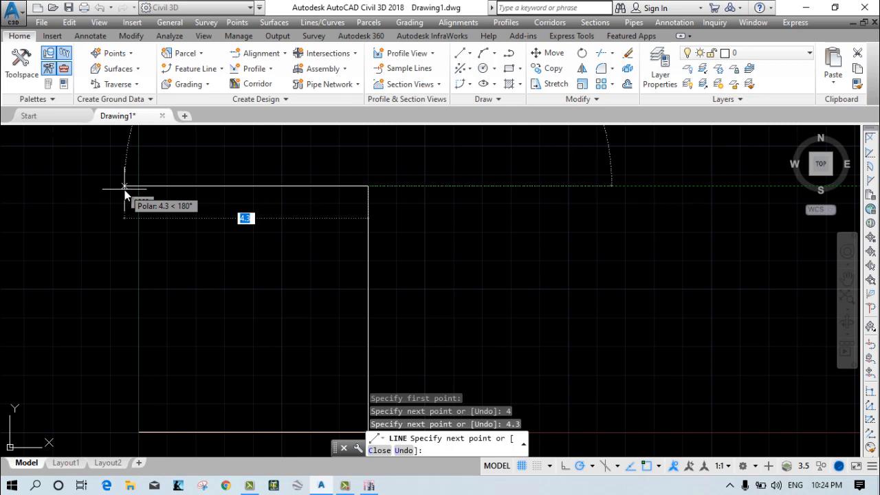
{"action": "type", "text": "4"}
{"action": "key", "text": "Return"}
{"action": "middle_click_drag", "start_coordinate": [131, 374], "coordinate": [182, 213]}
{"action": "scroll", "coordinate": [196, 258], "scroll_direction": "up", "scroll_amount": 8}
{"action": "scroll", "coordinate": [157, 352], "scroll_direction": "up", "scroll_amount": 8}
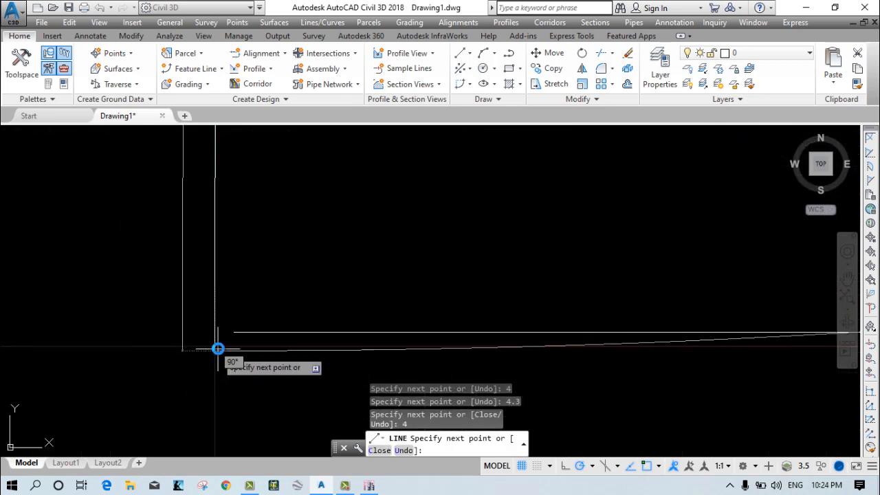
{"action": "left_click", "coordinate": [233, 334]}
{"action": "right_click", "coordinate": [185, 292]}
{"action": "left_click", "coordinate": [202, 303]}
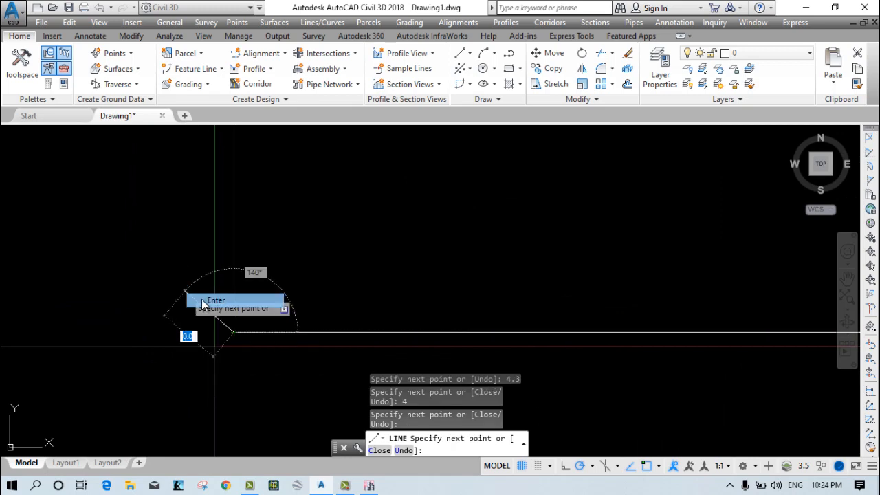
Draw a new line 3 m horizontally outward from the rectangle's lower-right corner, extending its base.
{"action": "scroll", "coordinate": [193, 308], "scroll_direction": "down", "scroll_amount": 10}
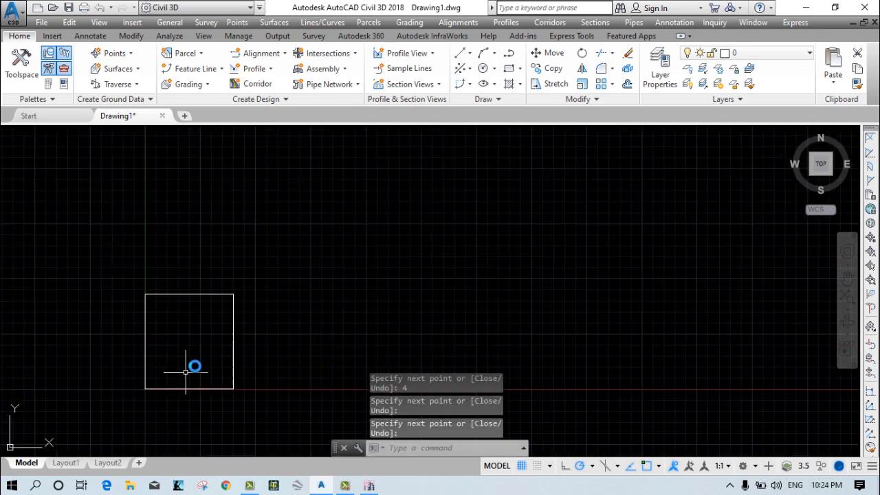
{"action": "middle_click_drag", "start_coordinate": [218, 317], "coordinate": [220, 249]}
{"action": "scroll", "coordinate": [222, 290], "scroll_direction": "up", "scroll_amount": 3}
{"action": "right_click", "coordinate": [328, 280]}
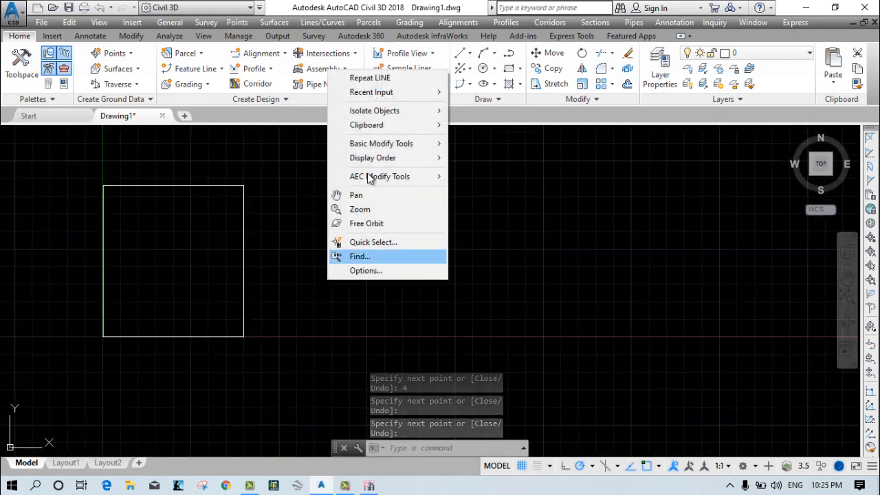
{"action": "left_click", "coordinate": [385, 78]}
{"action": "scroll", "coordinate": [214, 351], "scroll_direction": "up", "scroll_amount": 3}
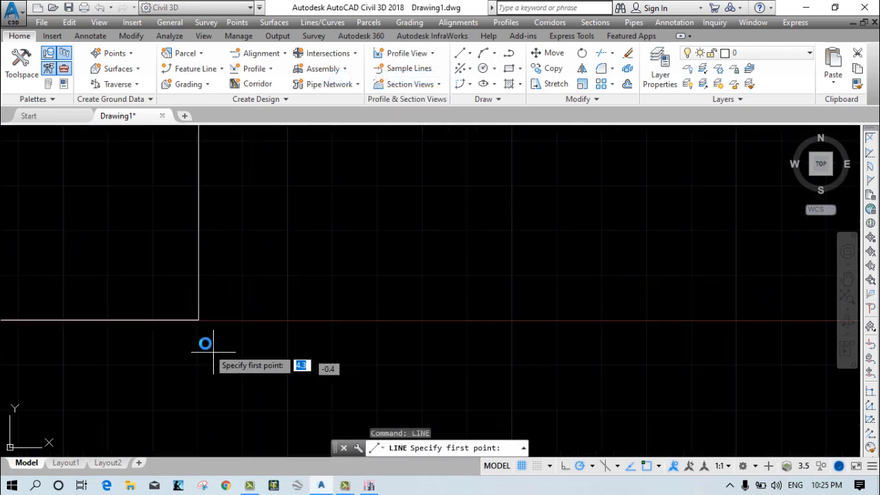
{"action": "scroll", "coordinate": [200, 334], "scroll_direction": "up", "scroll_amount": 8}
{"action": "middle_click_drag", "start_coordinate": [199, 318], "coordinate": [200, 347]}
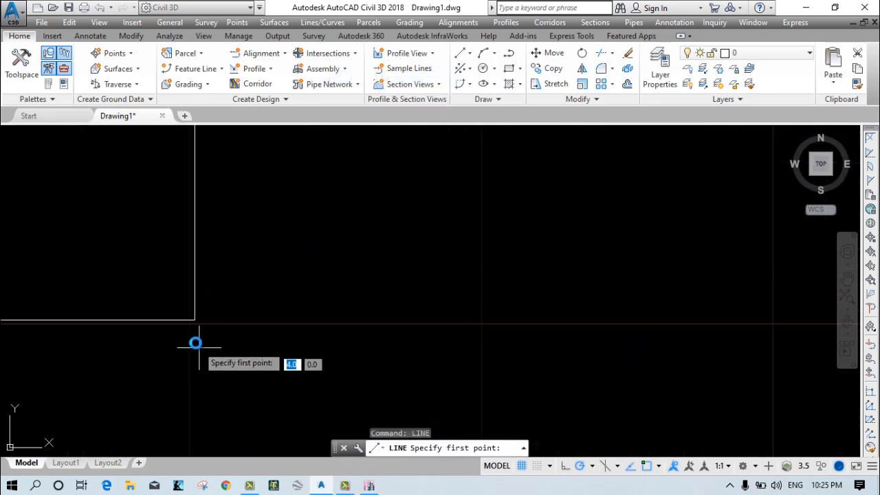
{"action": "scroll", "coordinate": [200, 347], "scroll_direction": "up", "scroll_amount": 3}
{"action": "left_click", "coordinate": [193, 292]}
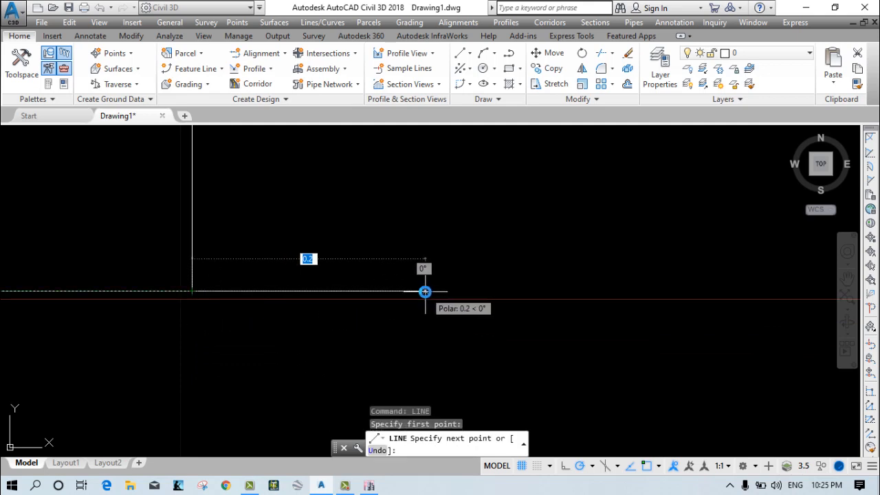
{"action": "type", "text": "3"}
{"action": "key", "text": "Return"}
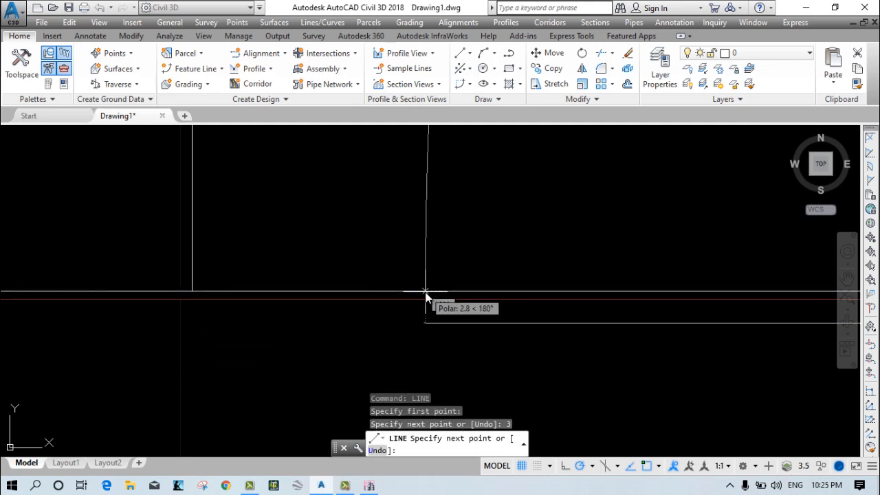
Continue the line 3 m vertically upward from the outer end of the extended base.
{"action": "scroll", "coordinate": [420, 303], "scroll_direction": "down", "scroll_amount": 5}
{"action": "middle_click_drag", "start_coordinate": [524, 301], "coordinate": [71, 314]}
{"action": "scroll", "coordinate": [159, 311], "scroll_direction": "down", "scroll_amount": 2}
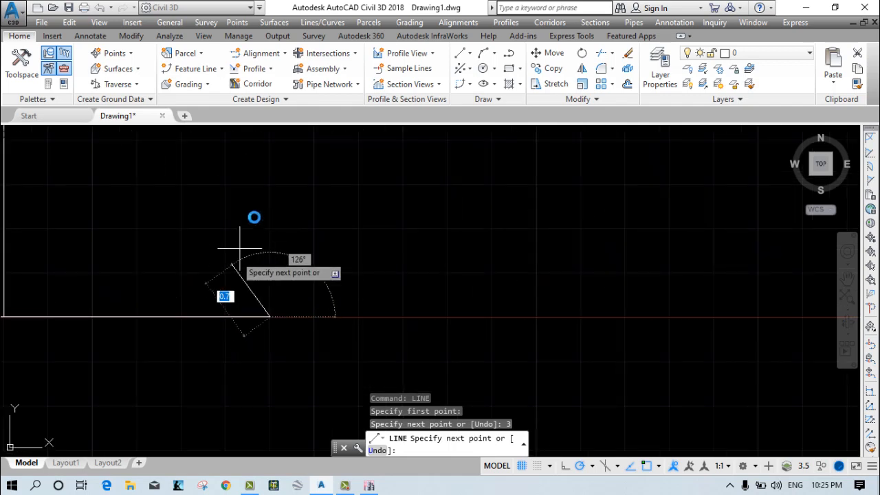
{"action": "middle_click_drag", "start_coordinate": [259, 217], "coordinate": [410, 333]}
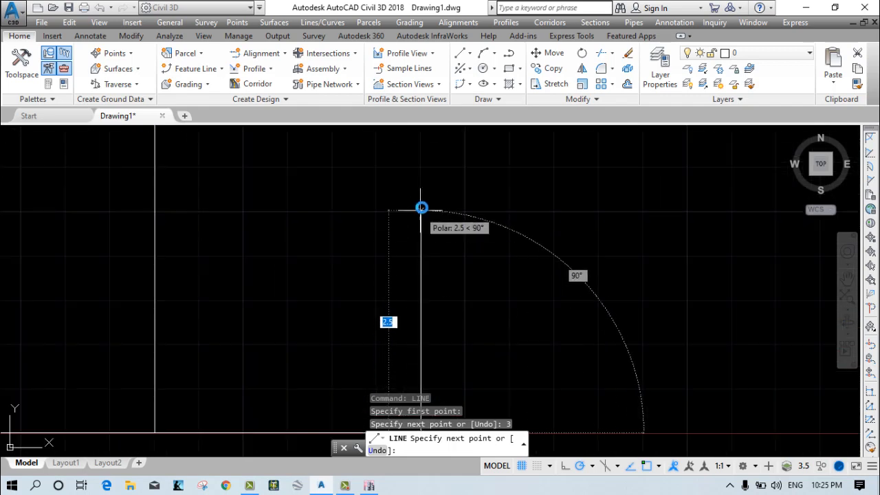
{"action": "scroll", "coordinate": [421, 198], "scroll_direction": "down", "scroll_amount": 6}
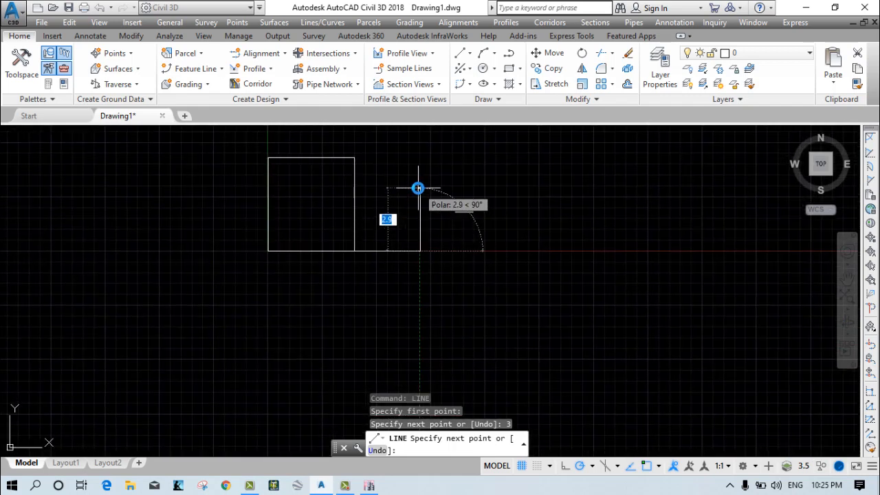
{"action": "type", "text": "3"}
{"action": "key", "text": "Return"}
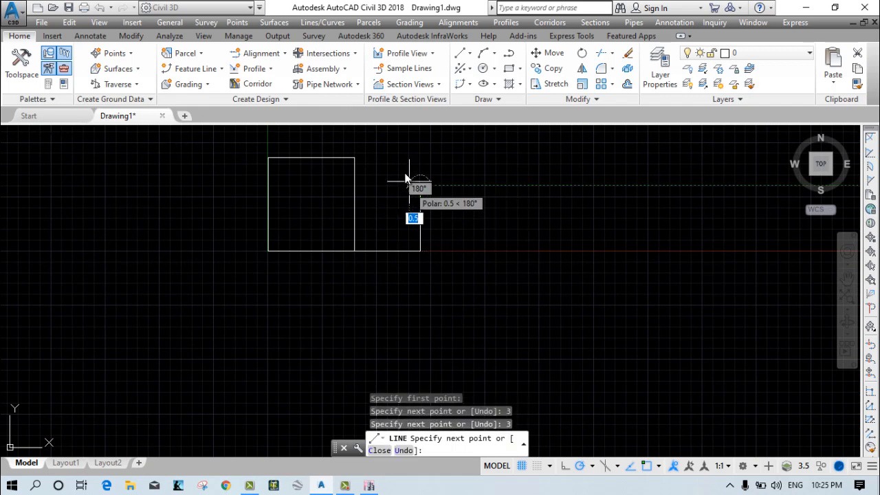
Draw the smaller rectangle's upper side 3 m horizontally back to the larger rectangle's side and finish the line.
{"action": "scroll", "coordinate": [412, 177], "scroll_direction": "up", "scroll_amount": 4}
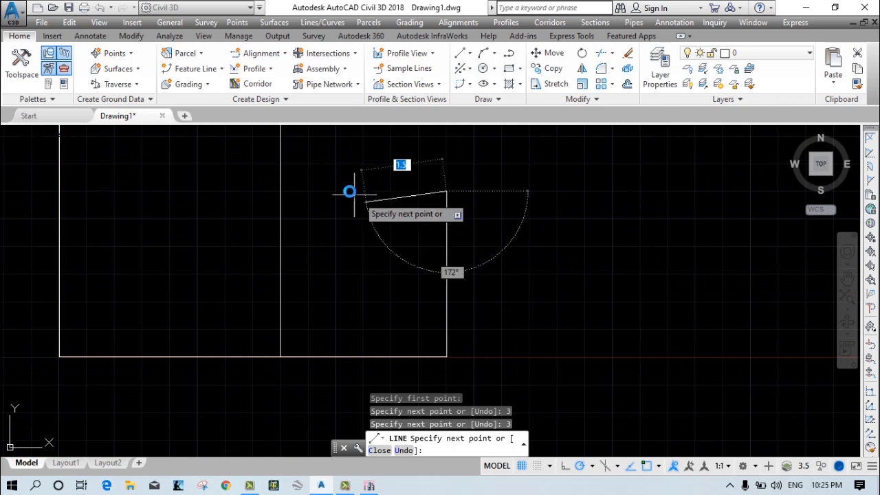
{"action": "middle_click_drag", "start_coordinate": [348, 193], "coordinate": [408, 238]}
{"action": "scroll", "coordinate": [407, 238], "scroll_direction": "up", "scroll_amount": 4}
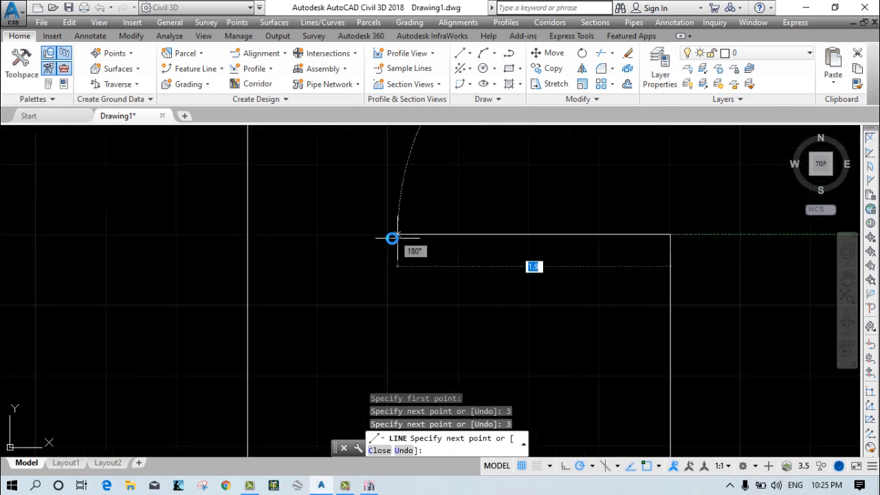
{"action": "left_click", "coordinate": [249, 235]}
{"action": "right_click", "coordinate": [191, 234]}
{"action": "left_click", "coordinate": [210, 238]}
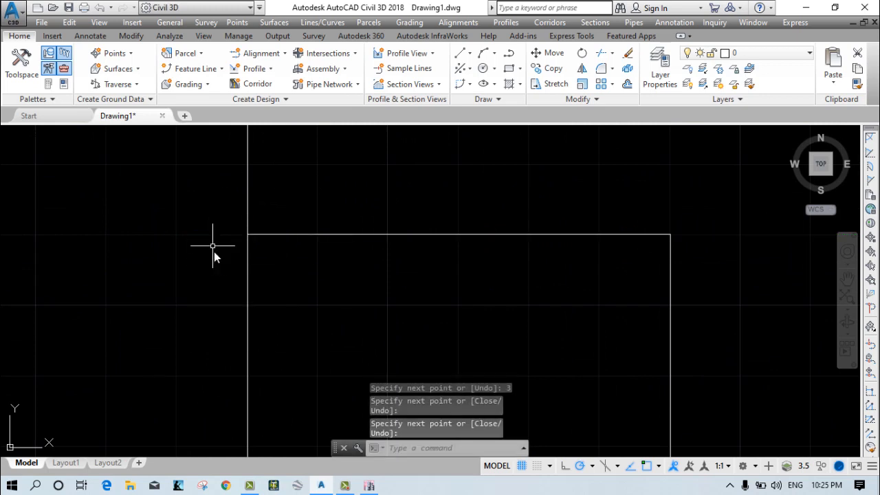
Check the extent of the shared side and the smaller rectangle's upper side by selecting the lines, leaving them unchanged.
{"action": "scroll", "coordinate": [212, 246], "scroll_direction": "down", "scroll_amount": 4}
{"action": "mouse_move", "coordinate": [226, 270]}
{"action": "middle_mouse_down"}
{"action": "mouse_move", "coordinate": [295, 224]}
{"action": "mouse_move", "coordinate": [301, 244]}
{"action": "middle_mouse_up"}
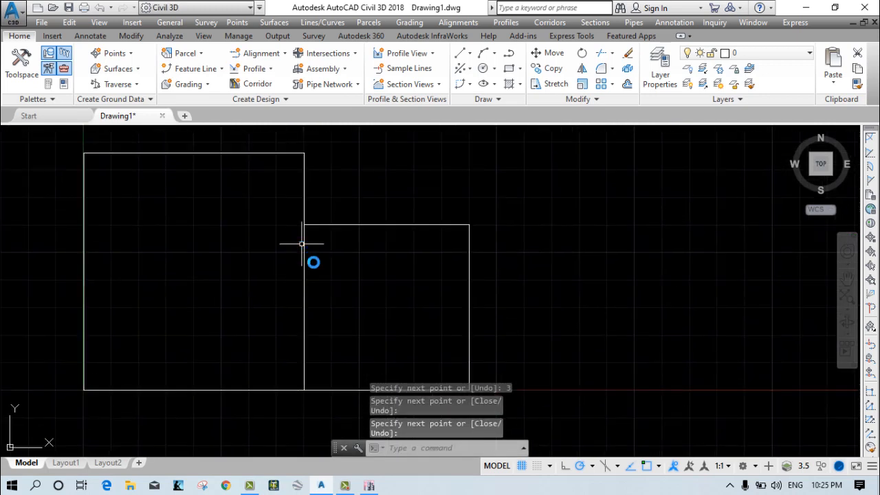
{"action": "left_click", "coordinate": [307, 263]}
{"action": "left_click", "coordinate": [266, 273]}
{"action": "left_click", "coordinate": [422, 262]}
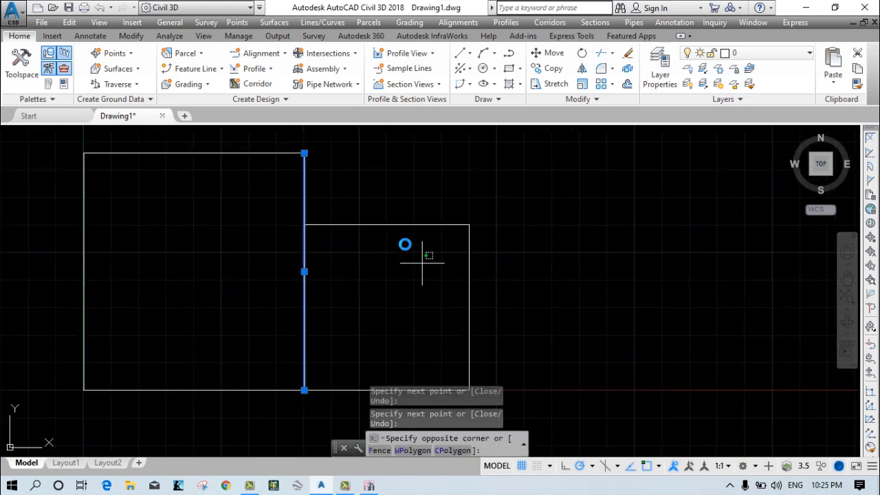
{"action": "left_click", "coordinate": [381, 201]}
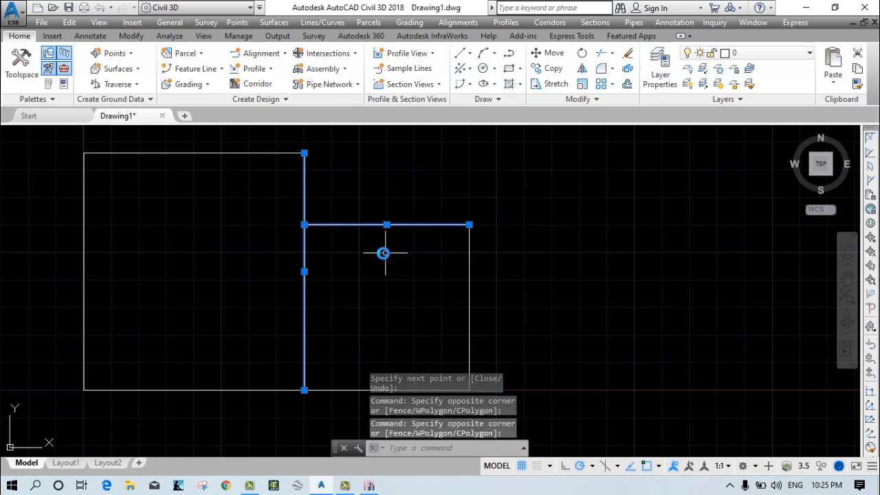
{"action": "key", "text": "Escape"}
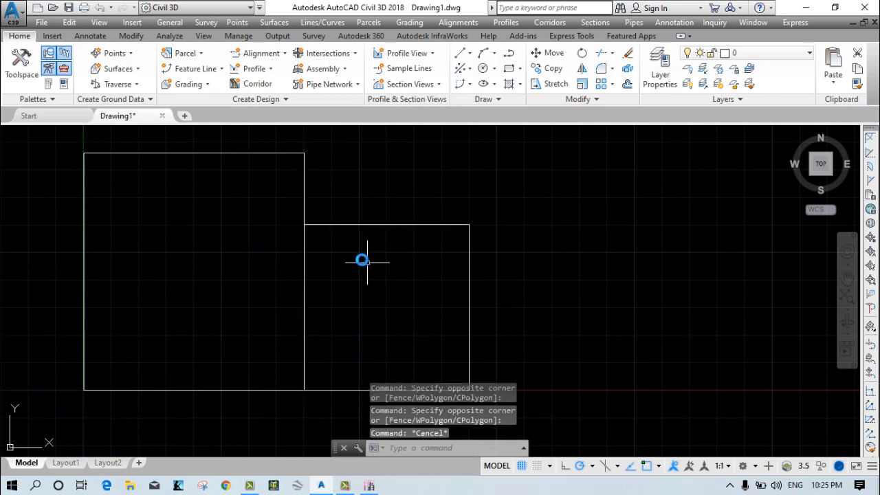
{"action": "middle_click_drag", "start_coordinate": [206, 238], "coordinate": [213, 296]}
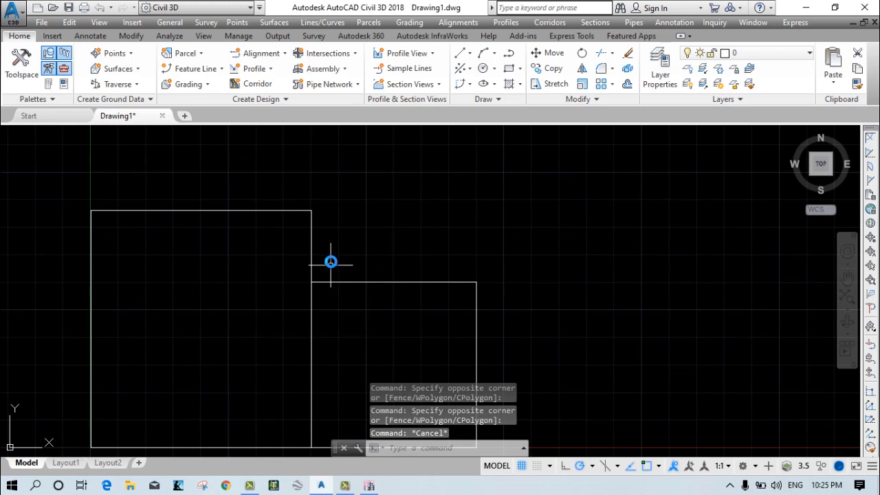
{"action": "left_click", "coordinate": [338, 254]}
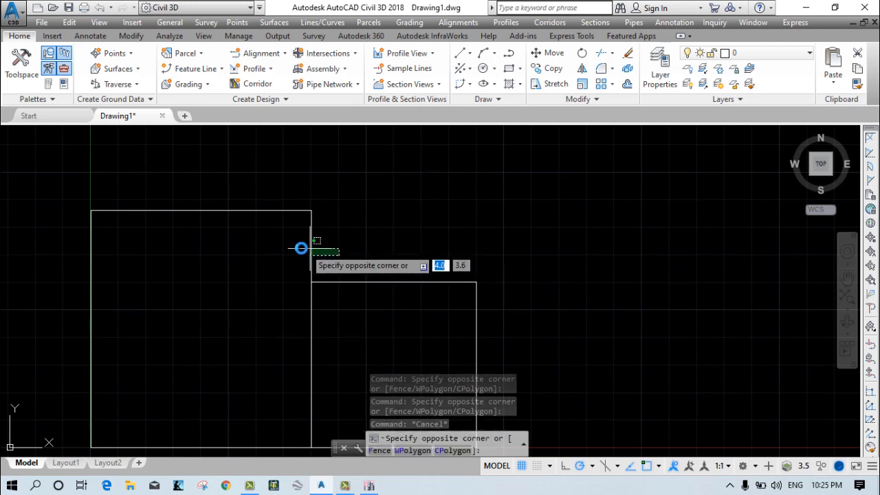
{"action": "left_click", "coordinate": [295, 245]}
{"action": "key", "text": "Escape"}
{"action": "left_click", "coordinate": [294, 237]}
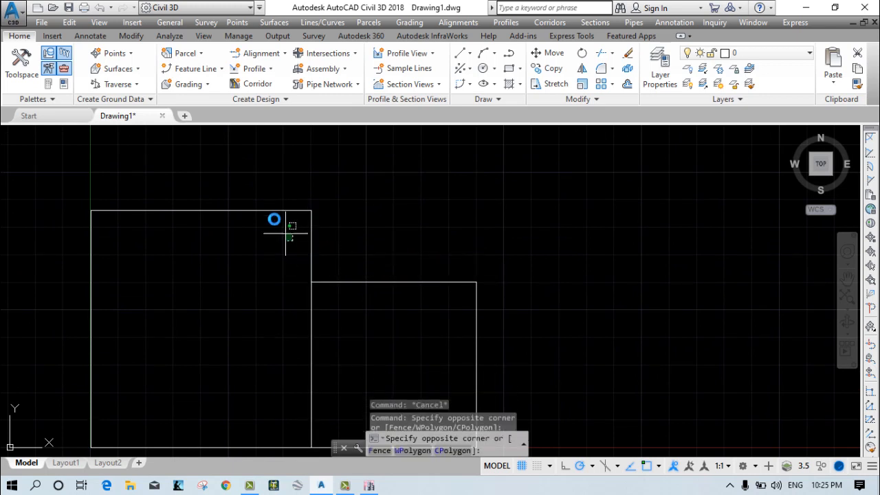
{"action": "left_click", "coordinate": [262, 206]}
{"action": "key", "text": "Escape"}
Examine the larger rectangle's upper-right corner and the junction where the smaller rectangle's upper side meets the shared side.
{"action": "scroll", "coordinate": [278, 232], "scroll_direction": "up", "scroll_amount": 3}
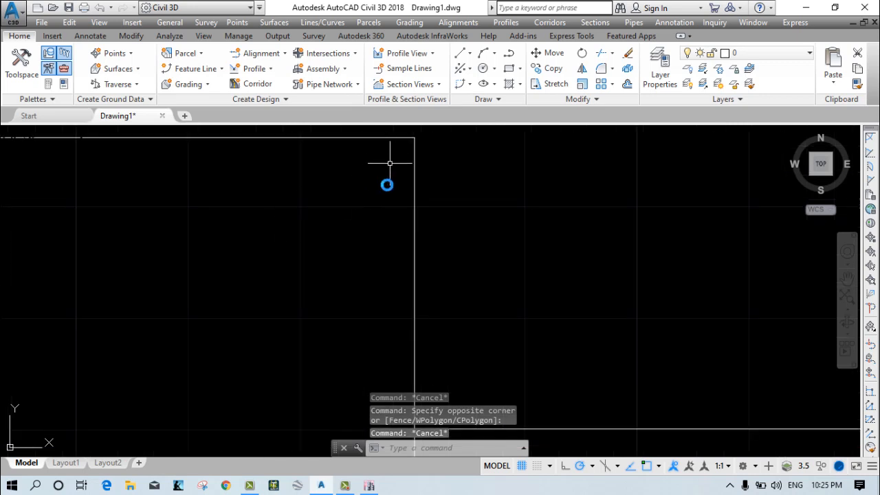
{"action": "middle_click_drag", "start_coordinate": [418, 144], "coordinate": [383, 211]}
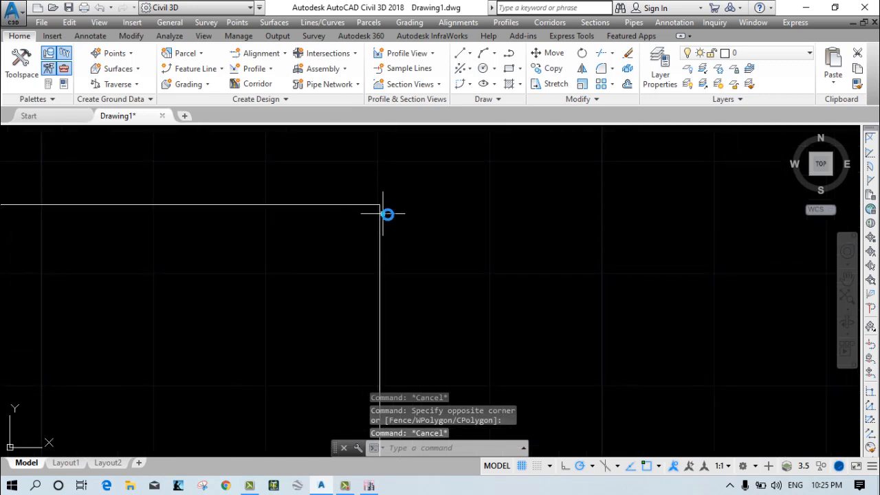
{"action": "scroll", "coordinate": [385, 227], "scroll_direction": "up", "scroll_amount": 1}
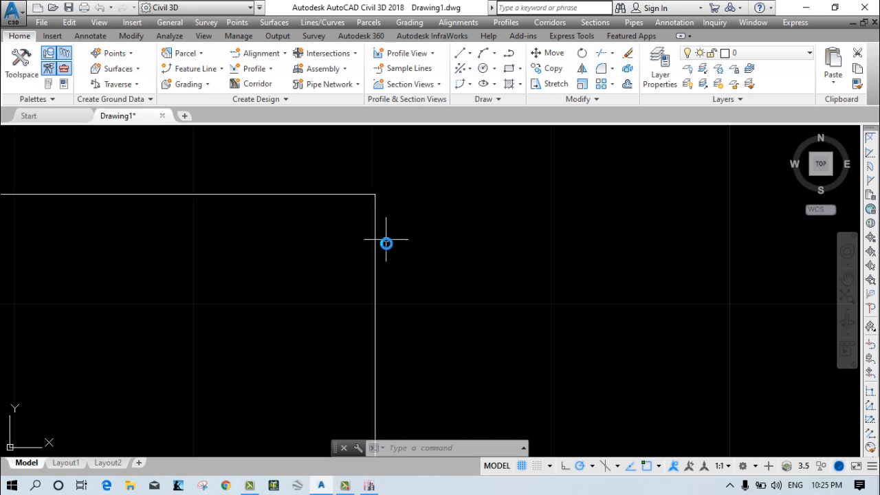
{"action": "scroll", "coordinate": [392, 257], "scroll_direction": "down", "scroll_amount": 3}
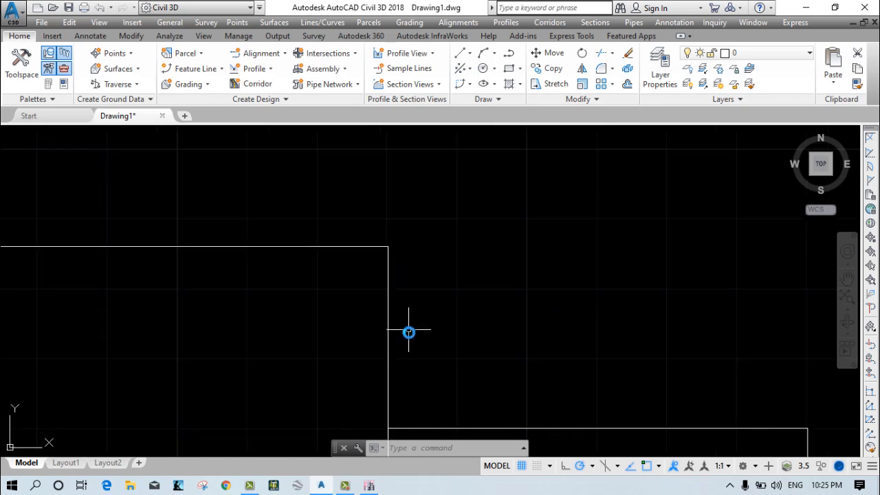
{"action": "scroll", "coordinate": [398, 337], "scroll_direction": "up", "scroll_amount": 2}
{"action": "left_click", "coordinate": [393, 332]}
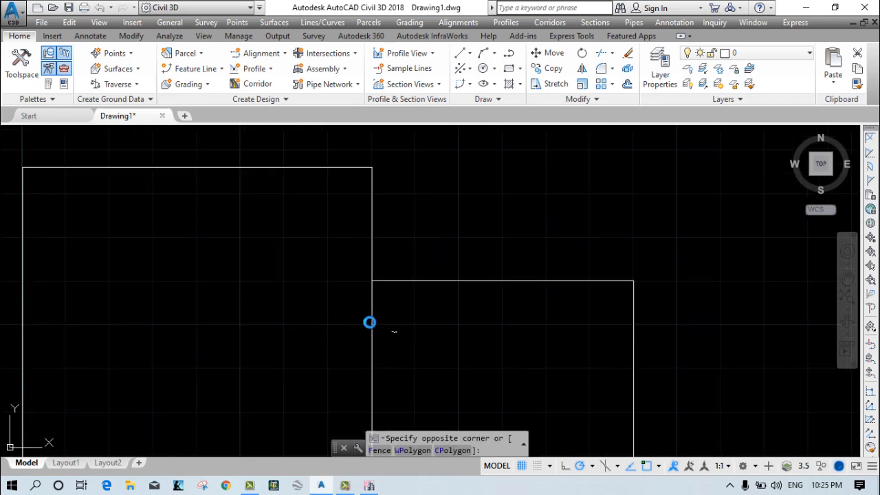
{"action": "left_click", "coordinate": [346, 299]}
{"action": "left_click", "coordinate": [421, 298]}
{"action": "left_click", "coordinate": [403, 255]}
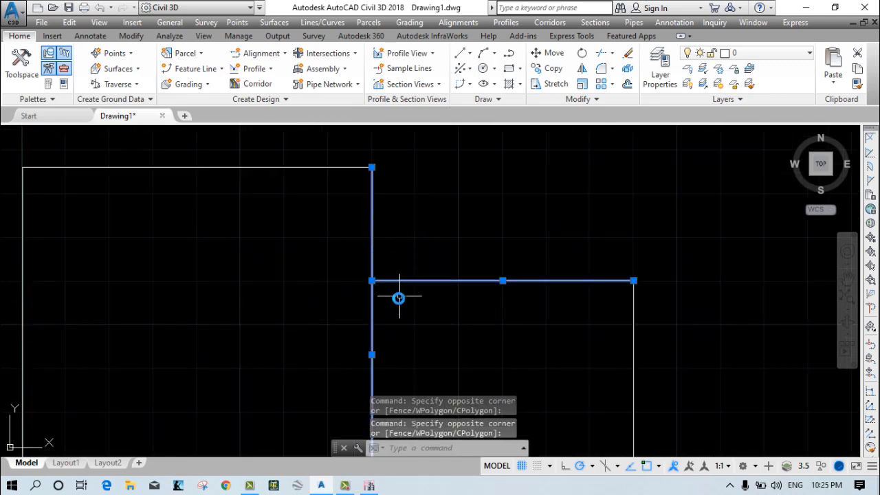
{"action": "scroll", "coordinate": [370, 287], "scroll_direction": "up", "scroll_amount": 2}
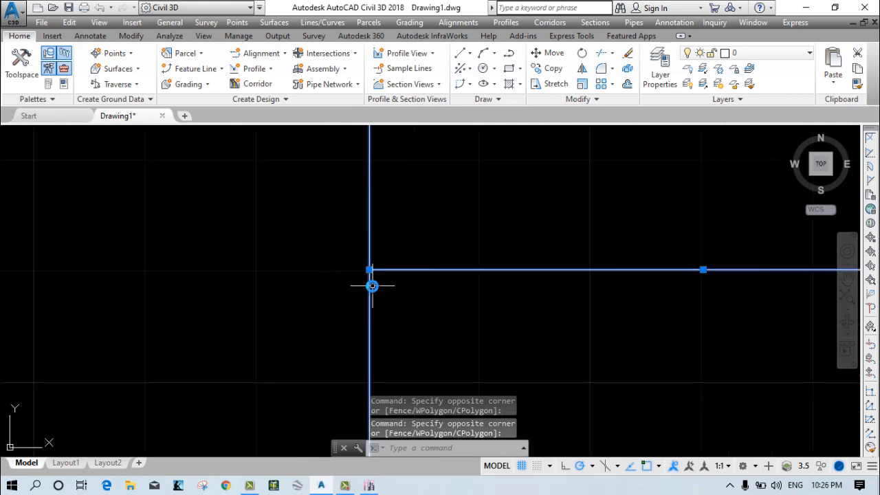
{"action": "key", "text": "Escape"}
{"action": "scroll", "coordinate": [385, 262], "scroll_direction": "down", "scroll_amount": 1}
{"action": "middle_click_drag", "start_coordinate": [387, 255], "coordinate": [356, 319]}
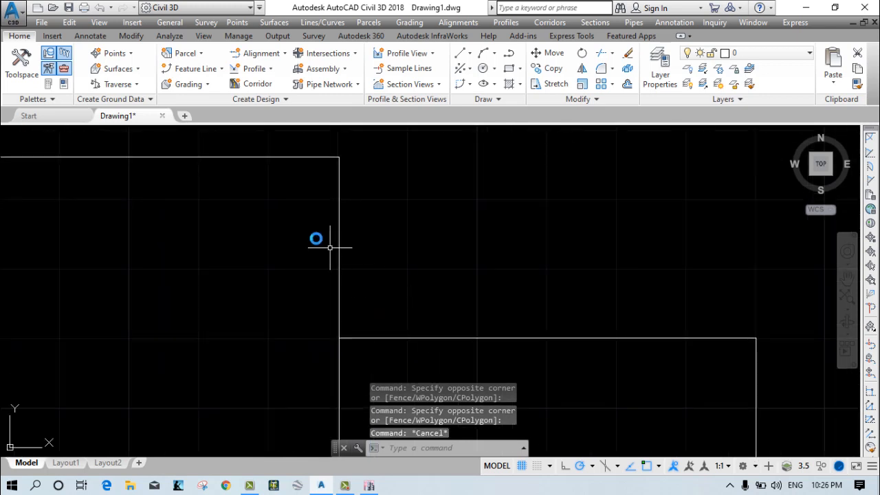
{"action": "scroll", "coordinate": [339, 263], "scroll_direction": "down", "scroll_amount": 4}
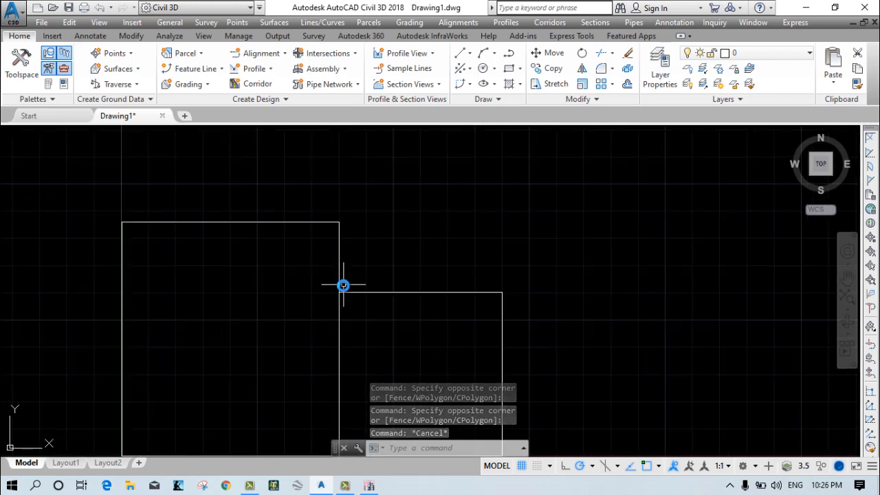
{"action": "middle_click_drag", "start_coordinate": [342, 285], "coordinate": [367, 252]}
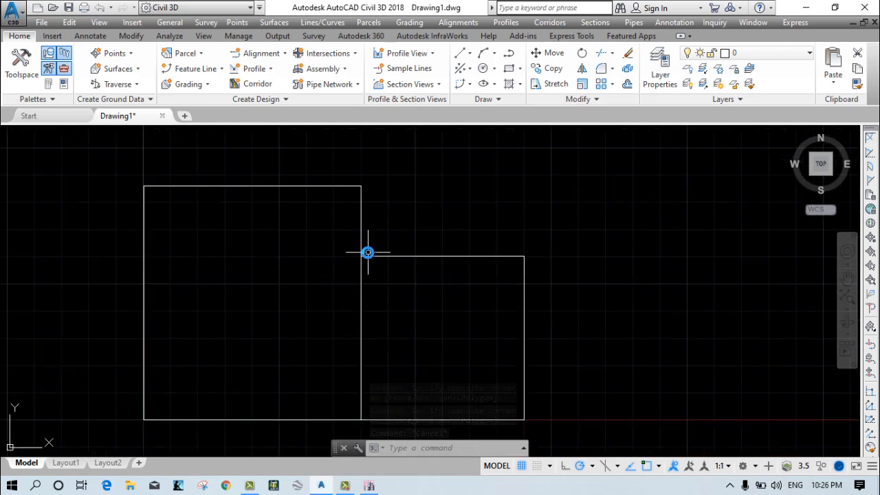
{"action": "scroll", "coordinate": [370, 261], "scroll_direction": "up", "scroll_amount": 4}
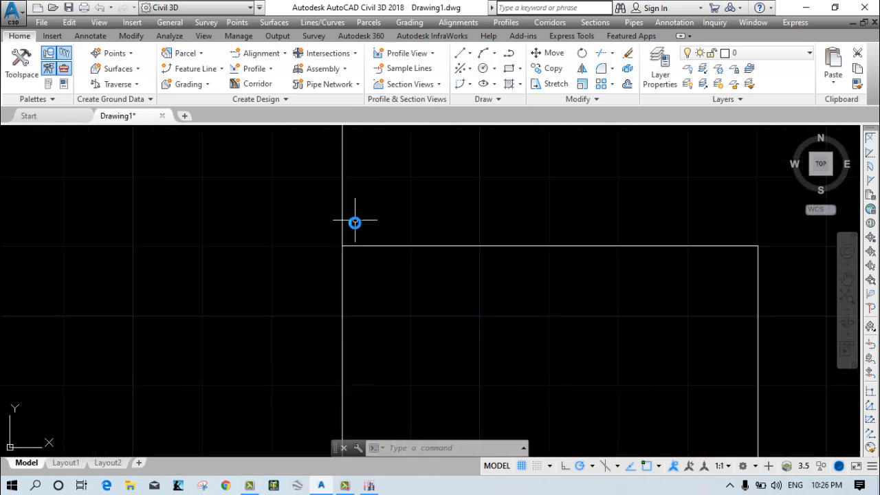
{"action": "middle_click_drag", "start_coordinate": [355, 222], "coordinate": [346, 290]}
{"action": "scroll", "coordinate": [346, 291], "scroll_direction": "down", "scroll_amount": 2}
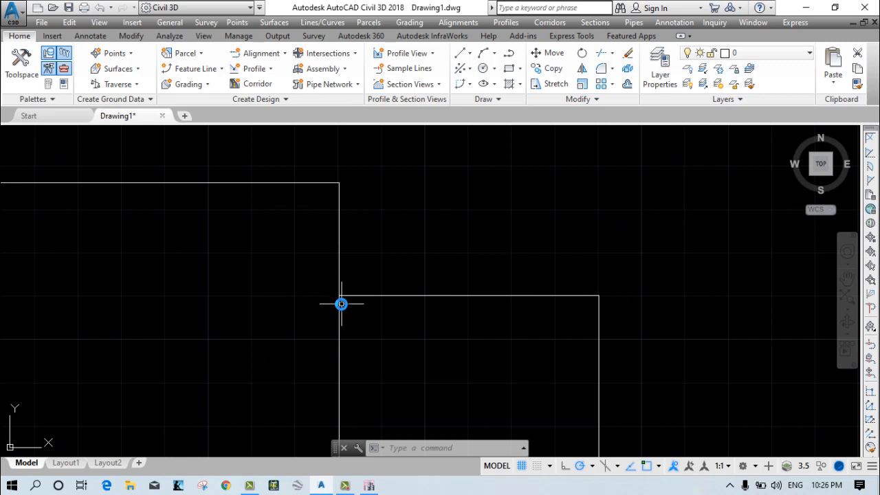
{"action": "scroll", "coordinate": [341, 304], "scroll_direction": "down", "scroll_amount": 2}
{"action": "mouse_move", "coordinate": [340, 319]}
{"action": "middle_mouse_down"}
{"action": "mouse_move", "coordinate": [385, 259]}
{"action": "mouse_move", "coordinate": [404, 267]}
{"action": "middle_mouse_up"}
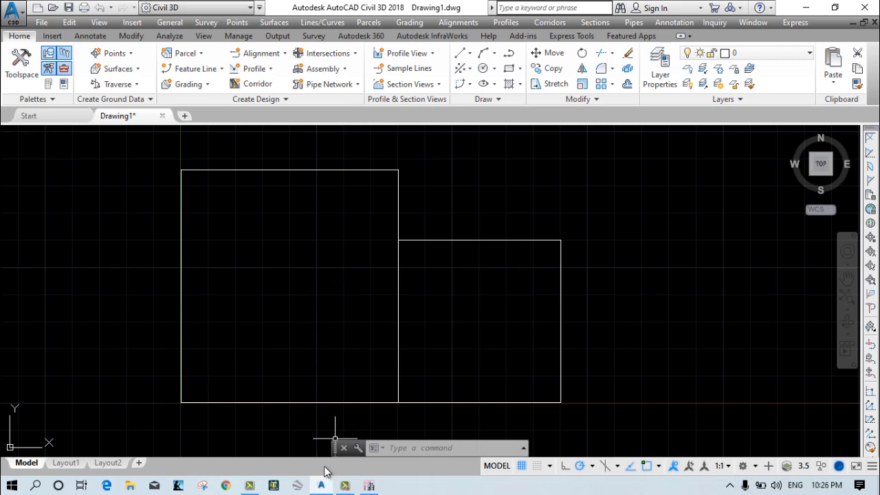
Stretch the shared side's upper endpoint down to the smaller rectangle's upper-left corner.
{"action": "left_click", "coordinate": [414, 224]}
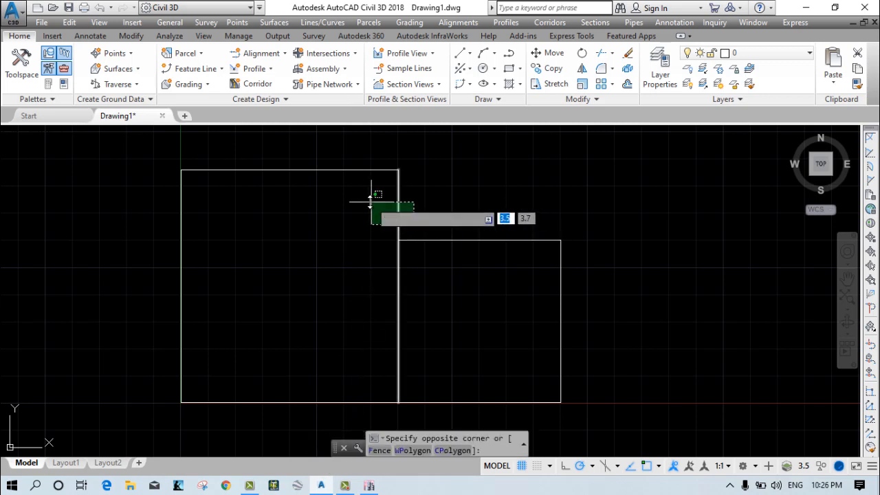
{"action": "left_click", "coordinate": [374, 197]}
{"action": "left_click", "coordinate": [398, 170]}
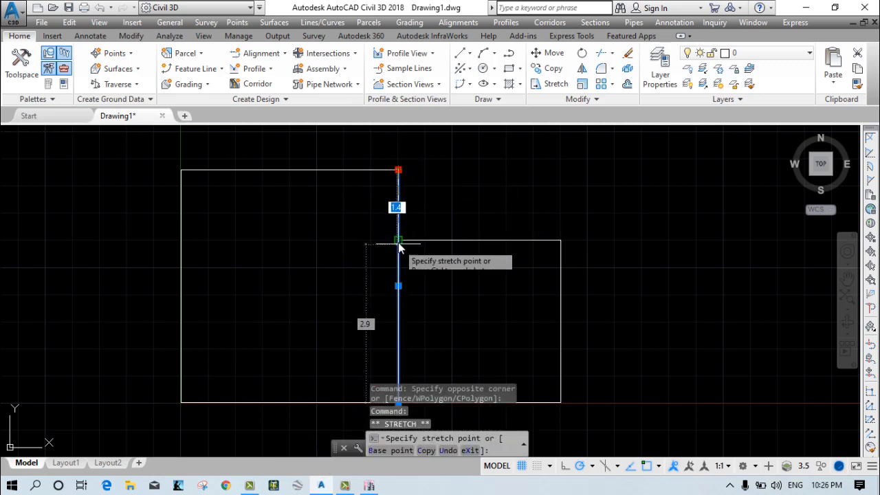
{"action": "key", "text": "Escape"}
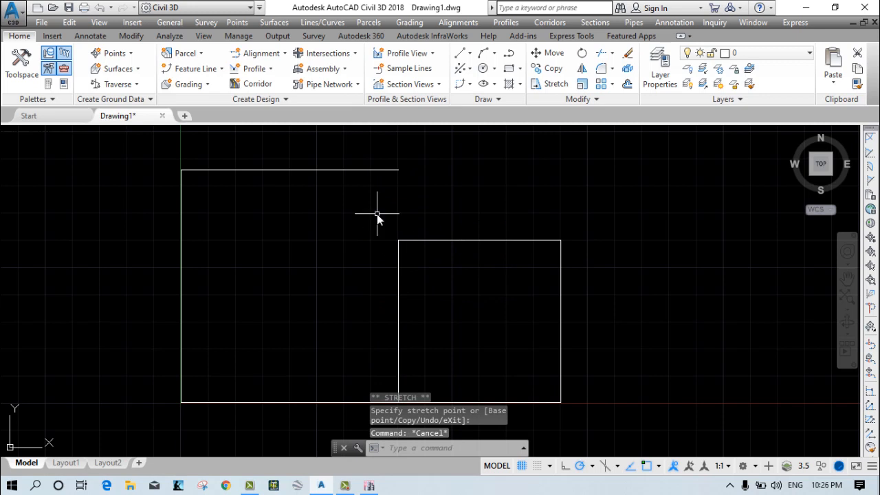
Draw a separate vertical line between the smaller rectangle's upper-left corner and the larger rectangle's upper-right corner.
{"action": "right_click", "coordinate": [377, 214]}
{"action": "left_click", "coordinate": [393, 223]}
{"action": "scroll", "coordinate": [398, 237], "scroll_direction": "up", "scroll_amount": 2}
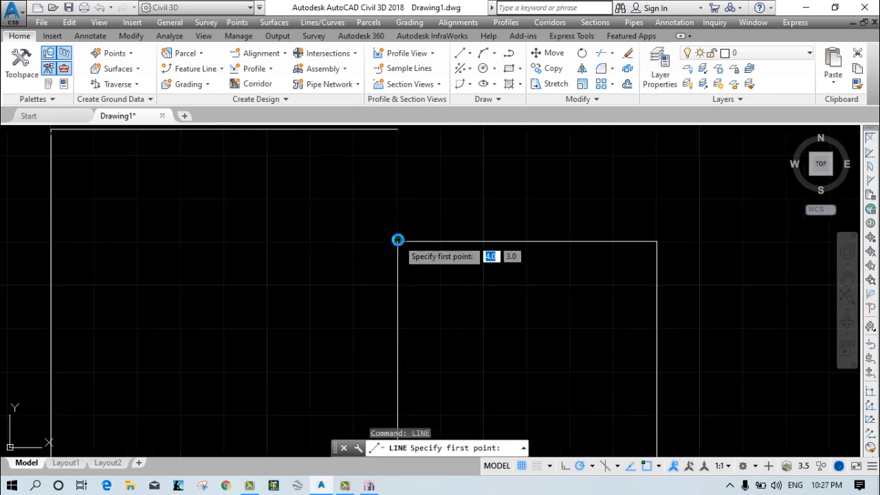
{"action": "left_click", "coordinate": [398, 238]}
{"action": "key", "text": "Escape"}
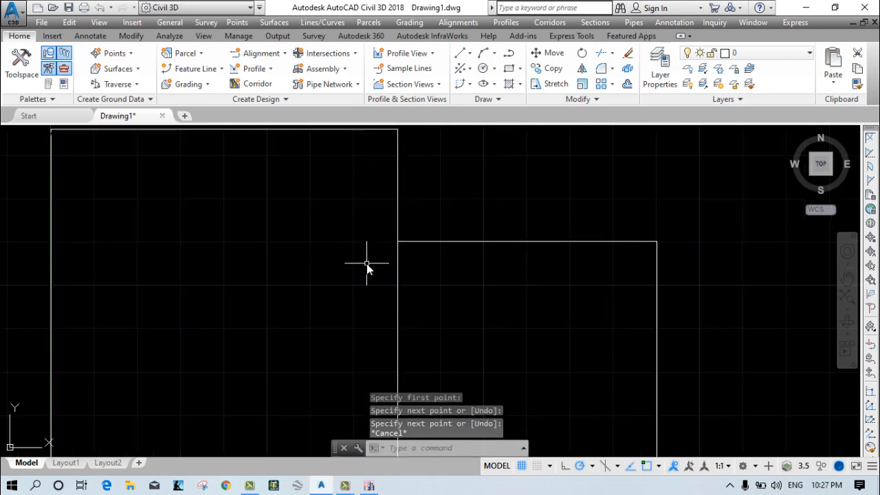
Check the split between the two rectangles by selecting around the junction, then clear the selection and inspect both outlines.
{"action": "scroll", "coordinate": [365, 262], "scroll_direction": "down", "scroll_amount": 2}
{"action": "left_click", "coordinate": [392, 299]}
{"action": "left_click", "coordinate": [380, 279]}
{"action": "key", "text": "Escape"}
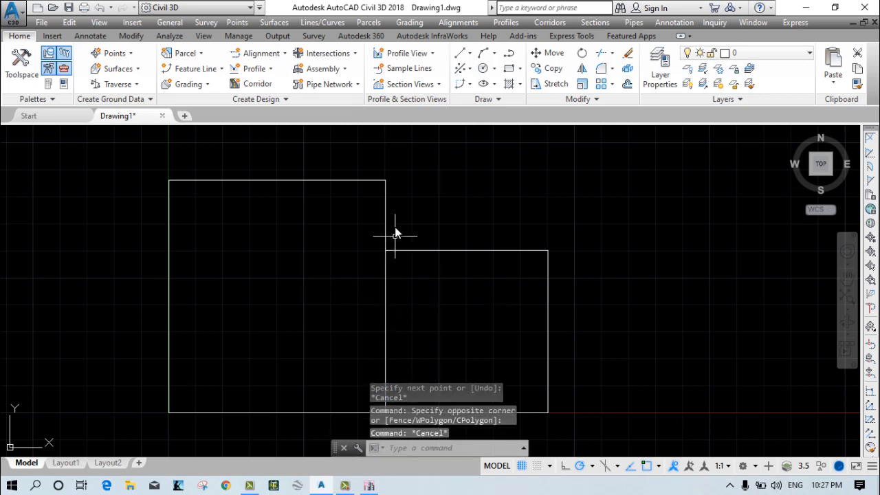
{"action": "left_click", "coordinate": [394, 214]}
{"action": "key", "text": "Escape"}
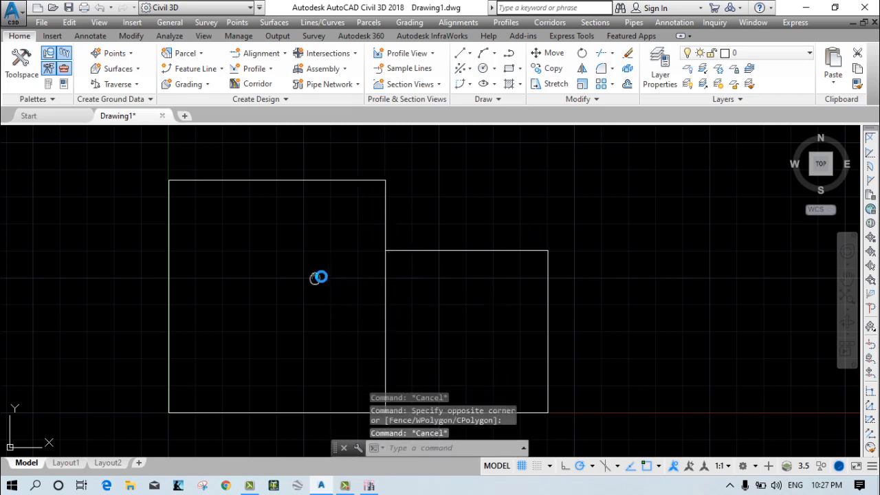
{"action": "middle_click_drag", "start_coordinate": [317, 277], "coordinate": [338, 255]}
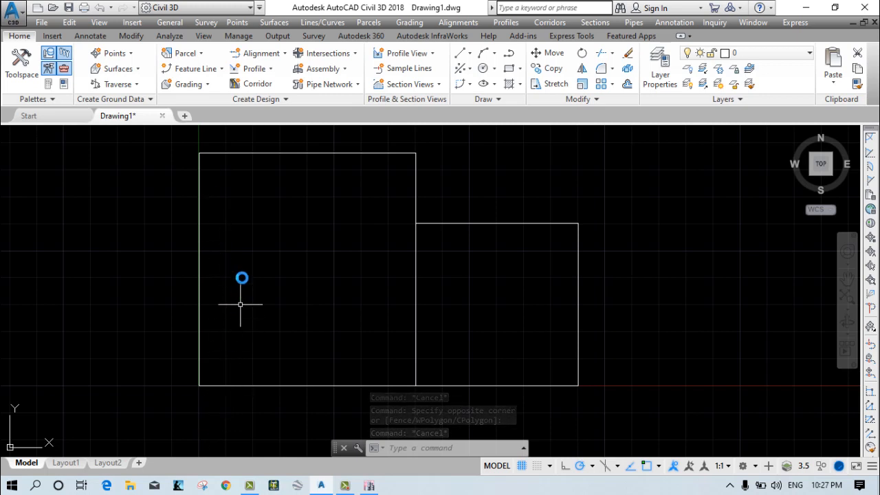
Place an aligned dimension along the larger rectangle's left side, with its dimension line outside the outline.
{"action": "middle_click_drag", "start_coordinate": [244, 309], "coordinate": [242, 324]}
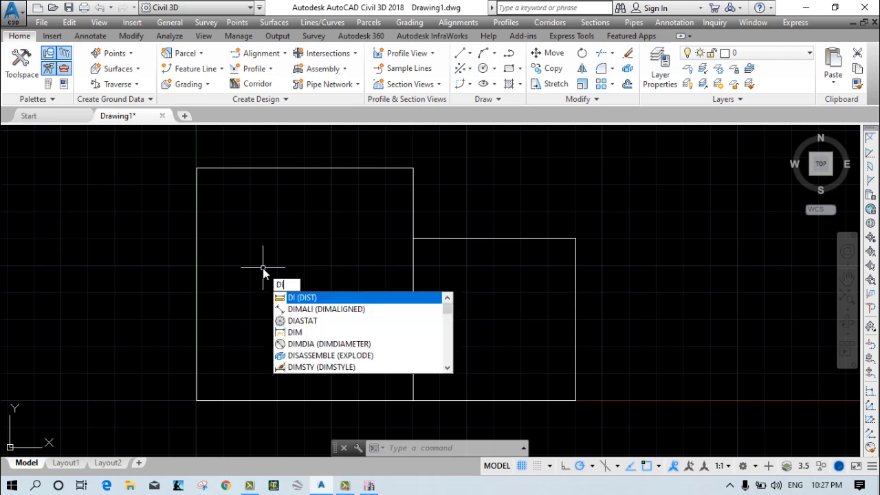
{"action": "key", "text": "Down"}
{"action": "key", "text": "Return"}
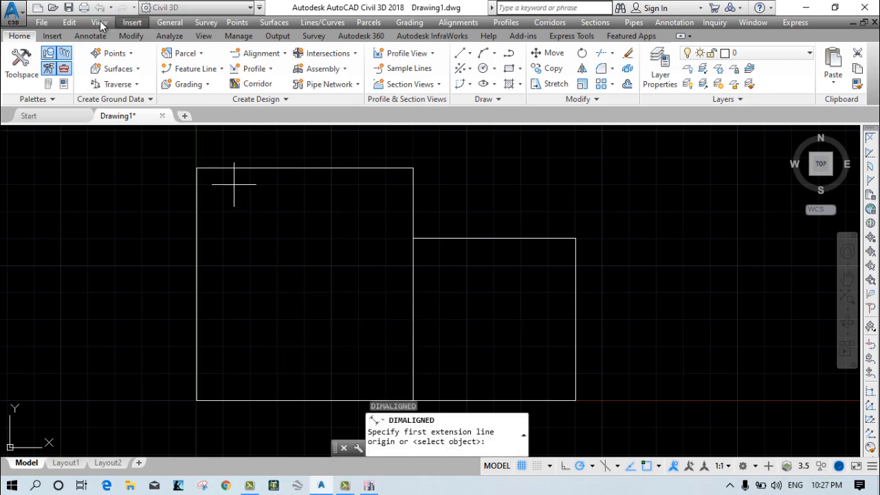
{"action": "left_click", "coordinate": [197, 169]}
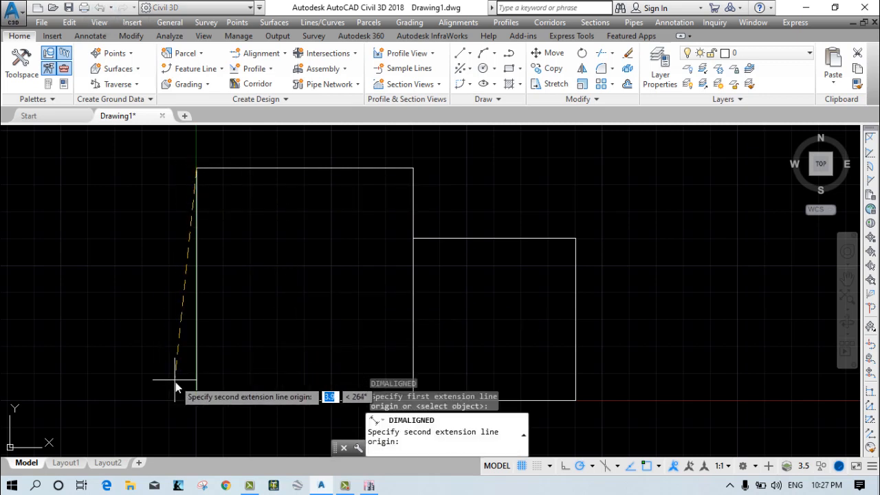
{"action": "left_click", "coordinate": [198, 401]}
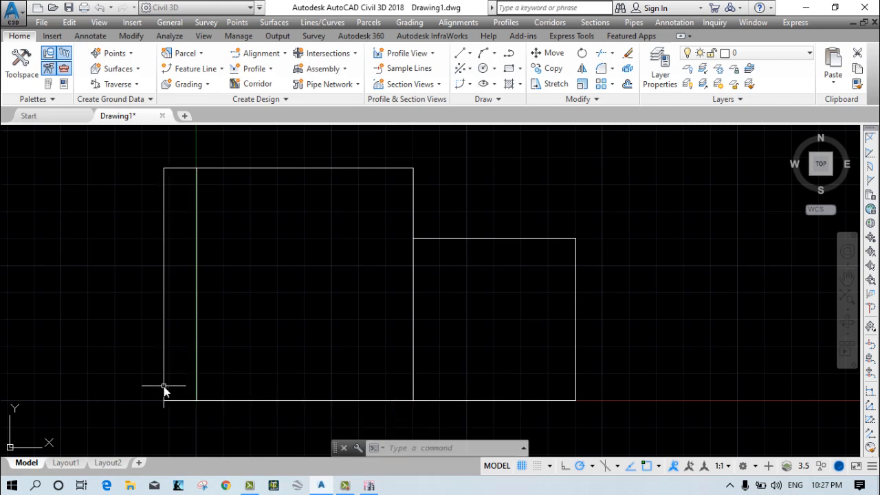
{"action": "key", "text": "Escape"}
Erase the aligned dimension beside the larger rectangle's left side.
{"action": "left_click", "coordinate": [180, 346]}
{"action": "left_click", "coordinate": [141, 299]}
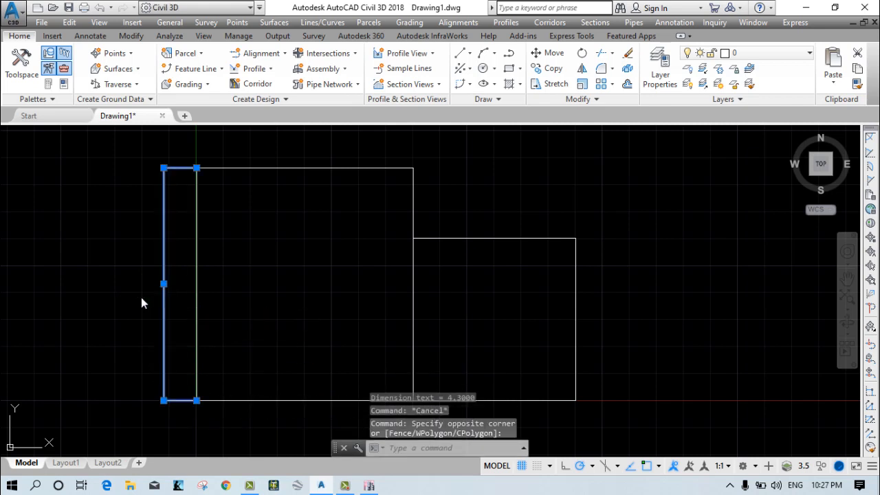
{"action": "key", "text": "Delete"}
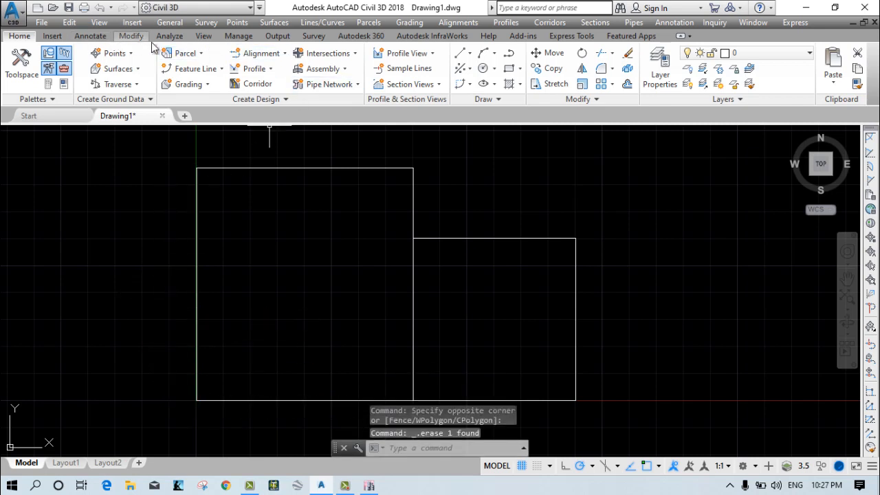
Try a linear dimension on the larger rectangle's left side, and erase it again.
{"action": "left_click", "coordinate": [90, 36]}
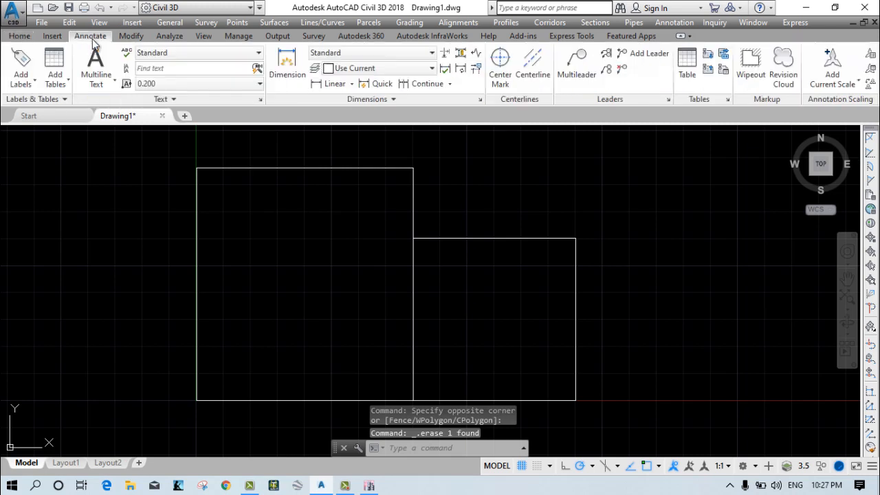
{"action": "left_click", "coordinate": [288, 66]}
{"action": "left_click", "coordinate": [331, 83]}
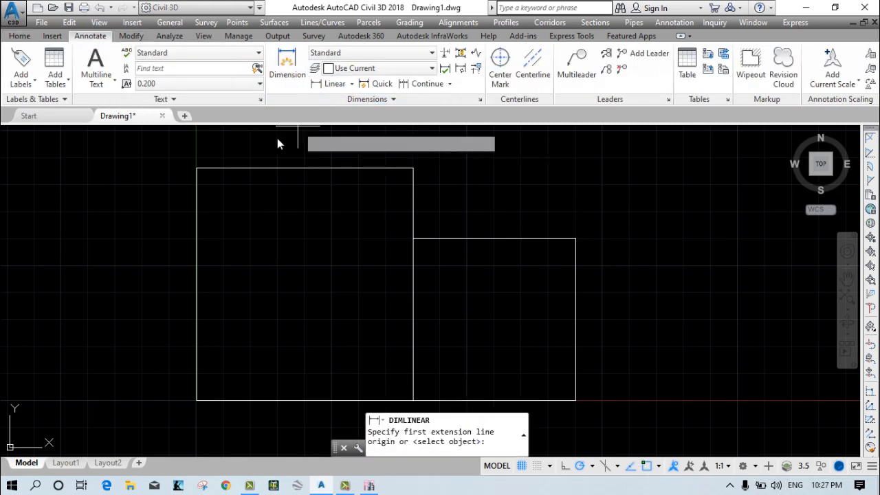
{"action": "left_click", "coordinate": [196, 169]}
{"action": "left_click", "coordinate": [196, 401]}
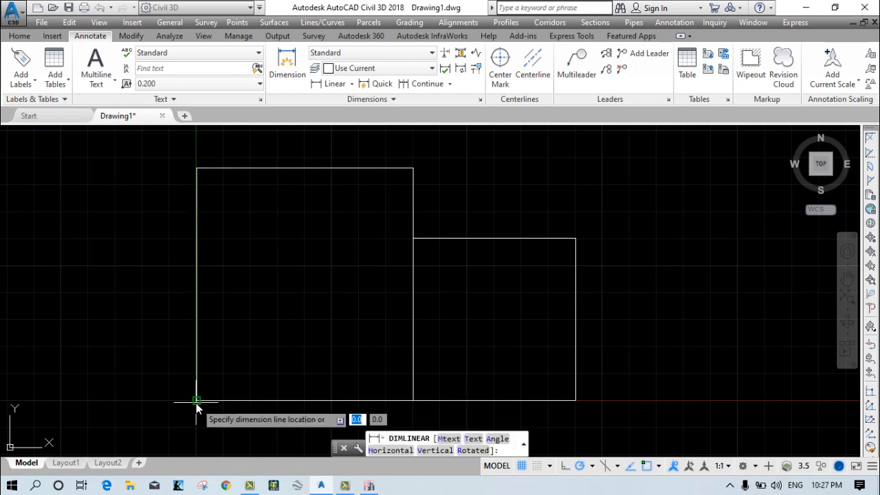
{"action": "left_click", "coordinate": [172, 394]}
{"action": "key", "text": "Escape"}
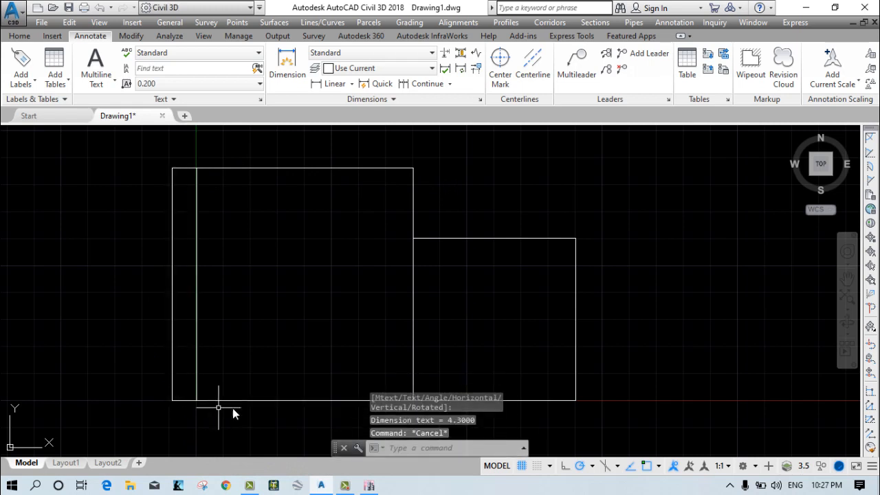
{"action": "left_click", "coordinate": [172, 290]}
{"action": "key", "text": "Delete"}
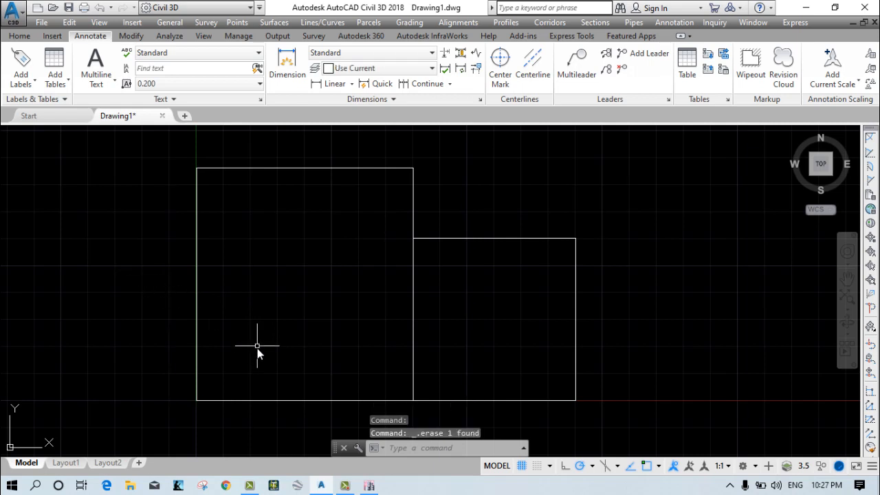
Draw connected lines from the smaller rectangle's upper-right corner up, left across its width, and down to the larger rectangle's upper-right corner.
{"action": "mouse_move", "coordinate": [371, 246]}
{"action": "middle_mouse_down"}
{"action": "mouse_move", "coordinate": [372, 280]}
{"action": "mouse_move", "coordinate": [392, 238]}
{"action": "middle_mouse_up"}
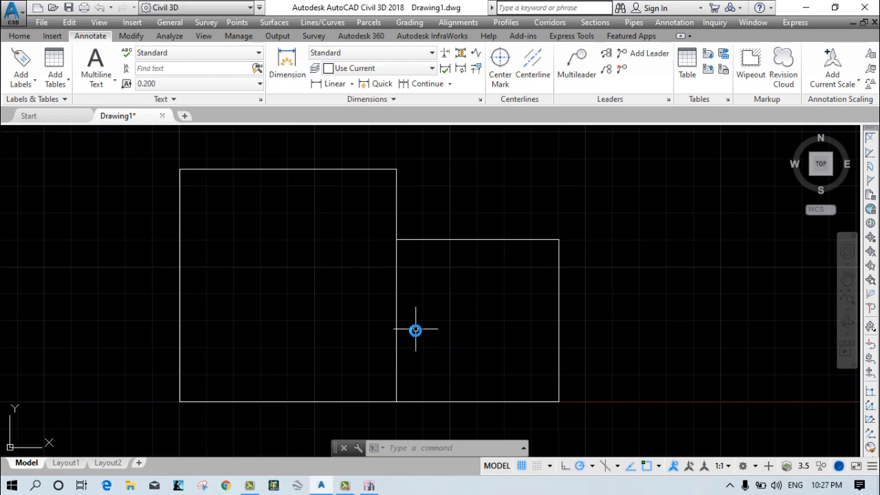
{"action": "scroll", "coordinate": [415, 331], "scroll_direction": "down", "scroll_amount": 2}
{"action": "middle_click_drag", "start_coordinate": [440, 328], "coordinate": [308, 317]}
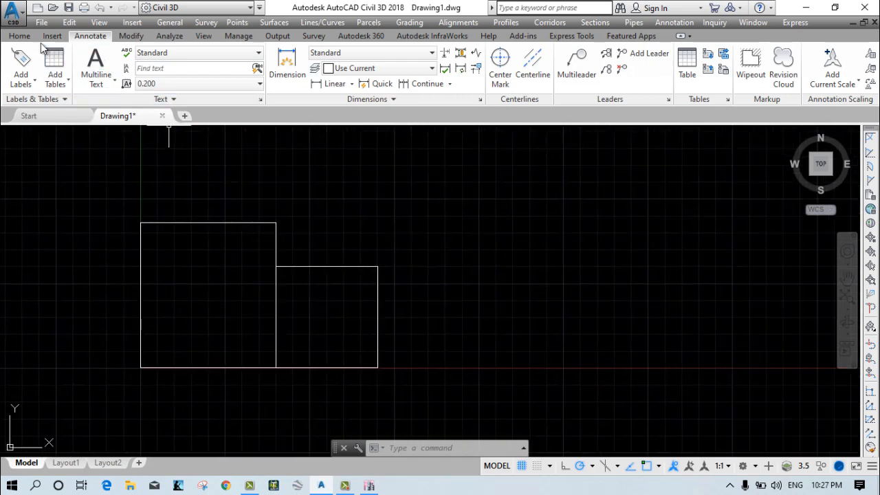
{"action": "left_click", "coordinate": [19, 35]}
{"action": "left_click", "coordinate": [464, 55]}
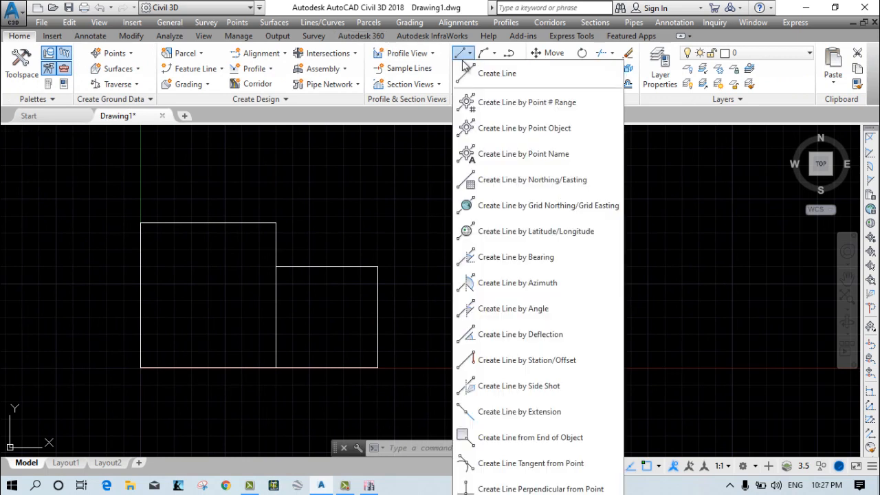
{"action": "left_click", "coordinate": [467, 72]}
{"action": "scroll", "coordinate": [344, 266], "scroll_direction": "up", "scroll_amount": 2}
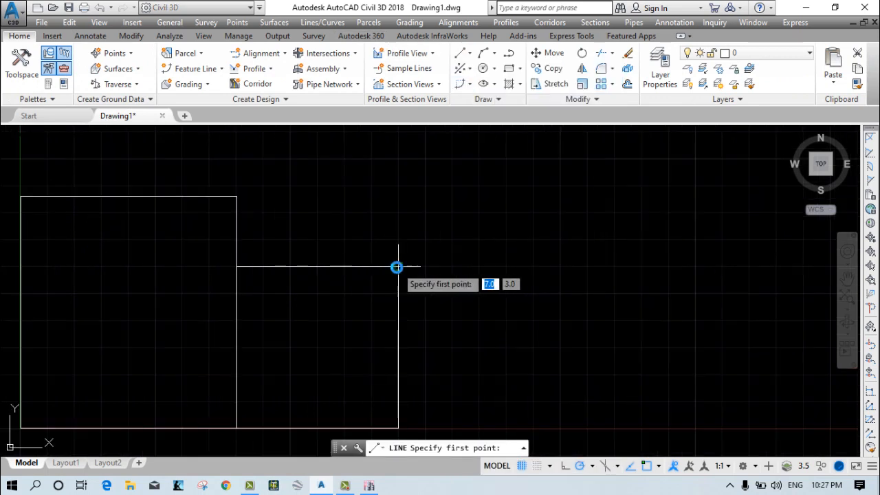
{"action": "left_click", "coordinate": [396, 267]}
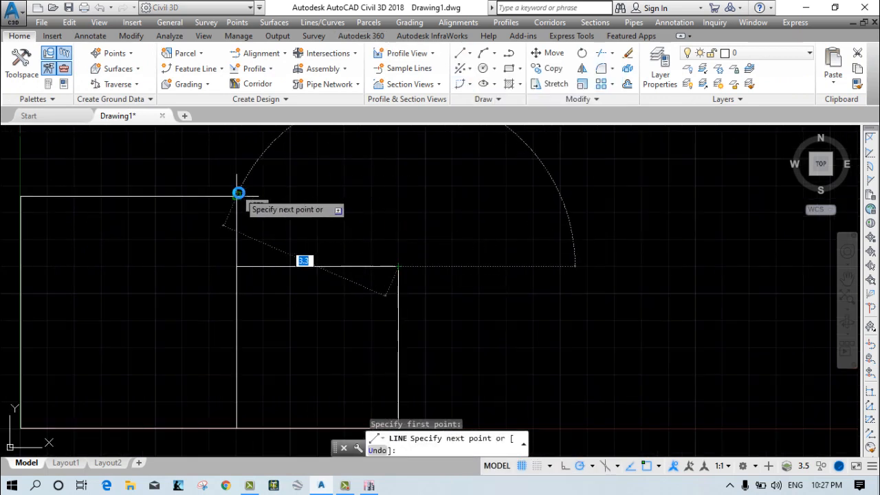
{"action": "left_click", "coordinate": [395, 159]}
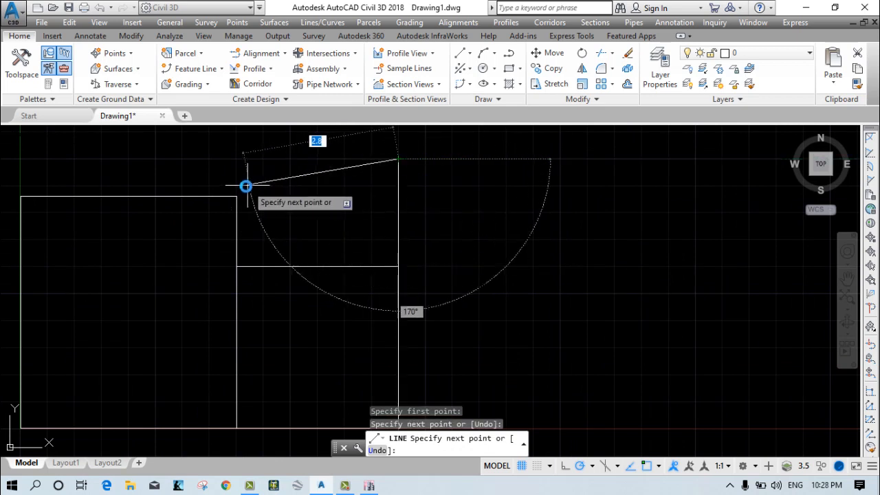
{"action": "left_click", "coordinate": [235, 160]}
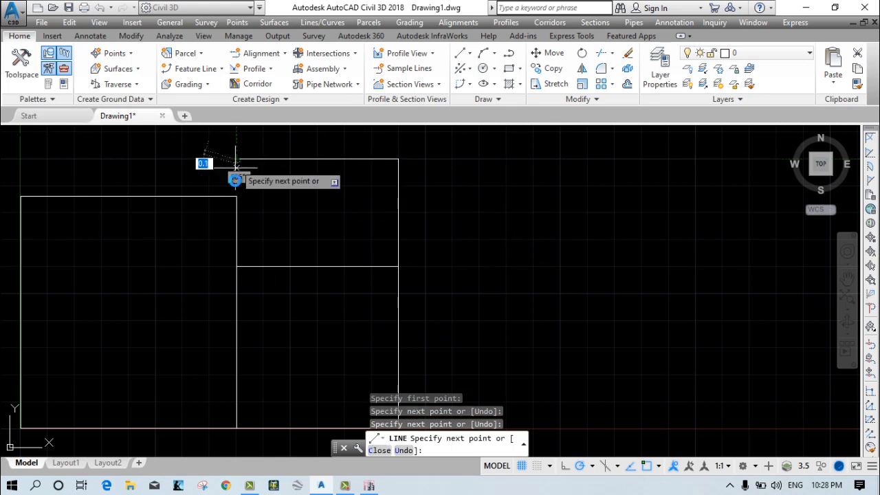
{"action": "left_click", "coordinate": [237, 197]}
{"action": "key", "text": "Escape"}
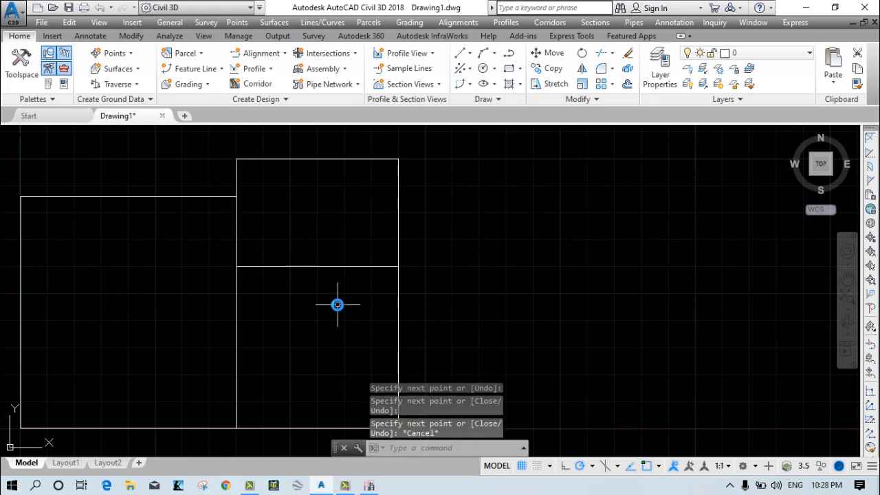
{"action": "scroll", "coordinate": [337, 305], "scroll_direction": "down", "scroll_amount": 1}
{"action": "middle_click_drag", "start_coordinate": [338, 308], "coordinate": [354, 278]}
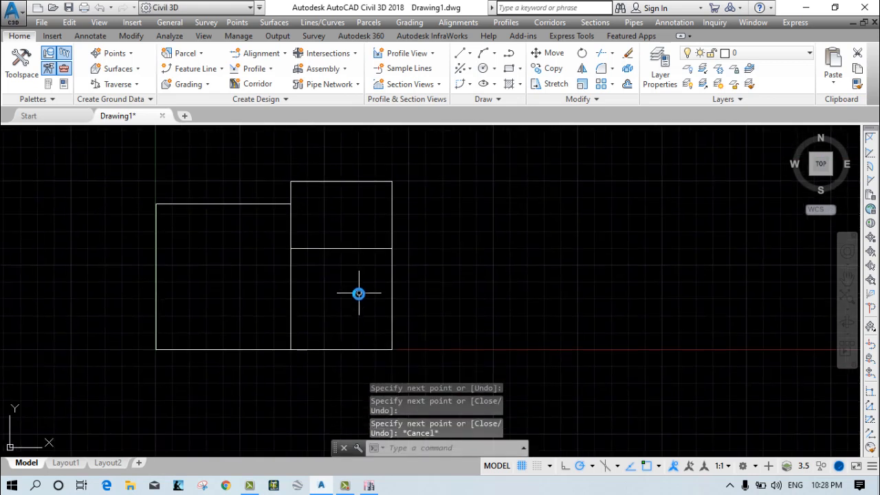
{"action": "middle_click_drag", "start_coordinate": [365, 336], "coordinate": [319, 364]}
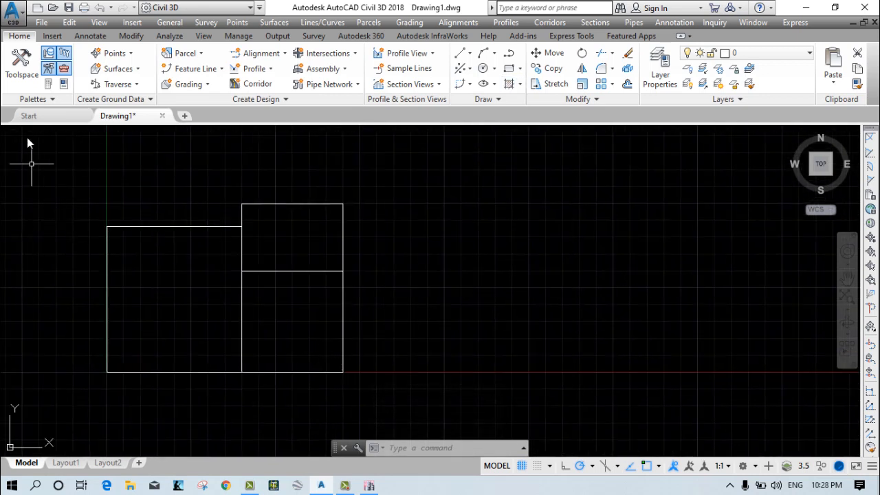
Start saving the drawing under a new name, and create and open a new folder on the Desktop for it.
{"action": "left_click", "coordinate": [11, 19]}
{"action": "key", "text": "Escape"}
{"action": "key", "text": "ctrl+shift+s"}
{"action": "left_click", "coordinate": [274, 326]}
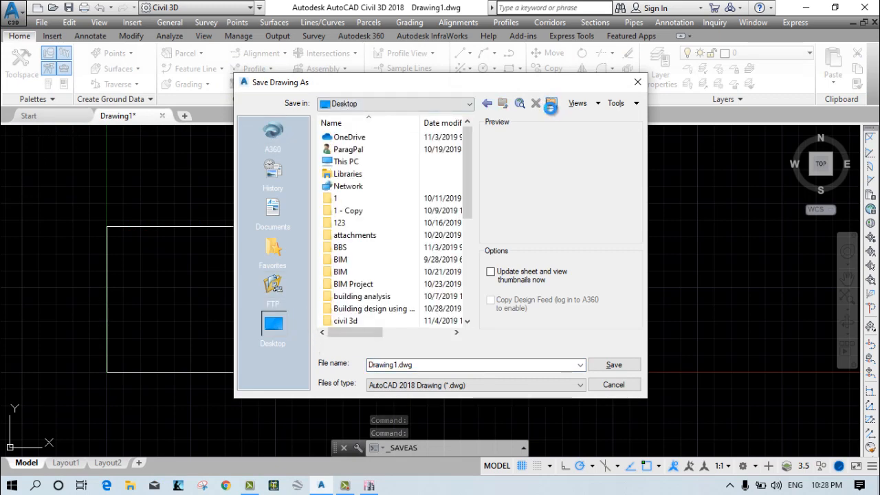
{"action": "left_click", "coordinate": [551, 103]}
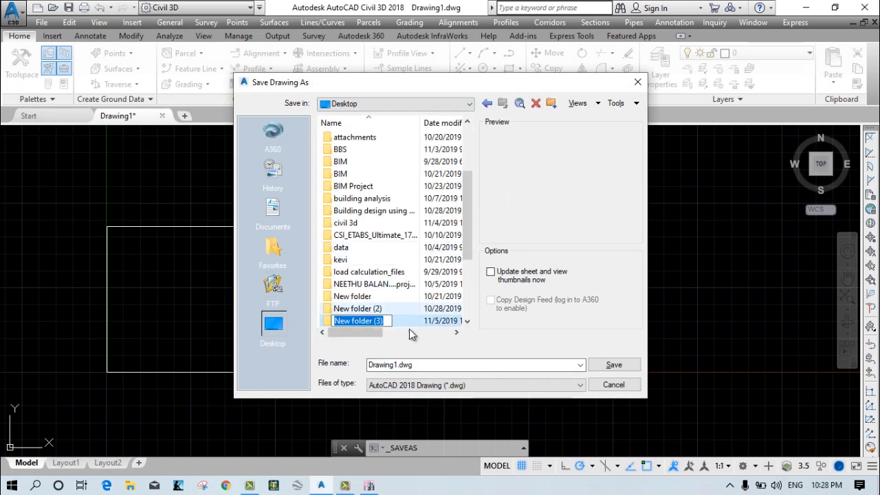
{"action": "key", "text": "Return"}
{"action": "double_click", "coordinate": [394, 320]}
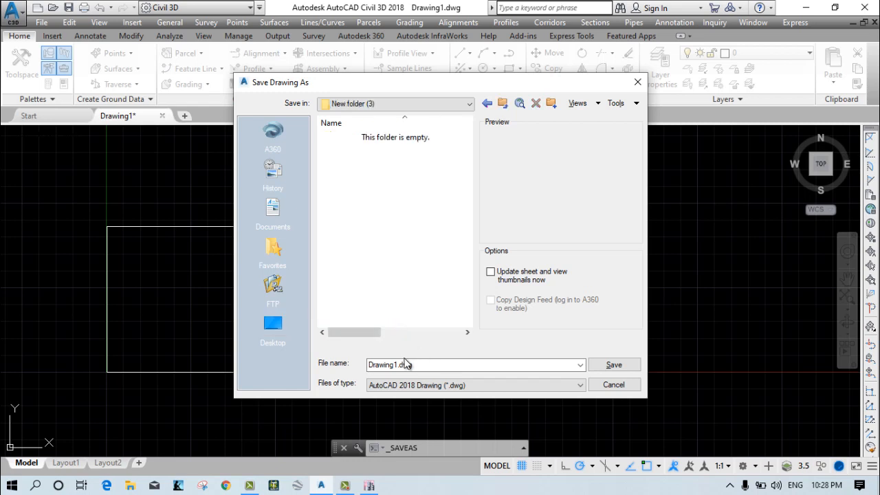
Save the drawing as "plan" in the new folder, using the AutoCAD 2007/LT2007 DXF (*.dxf) file type.
{"action": "double_click", "coordinate": [425, 362]}
{"action": "type", "text": "plan"}
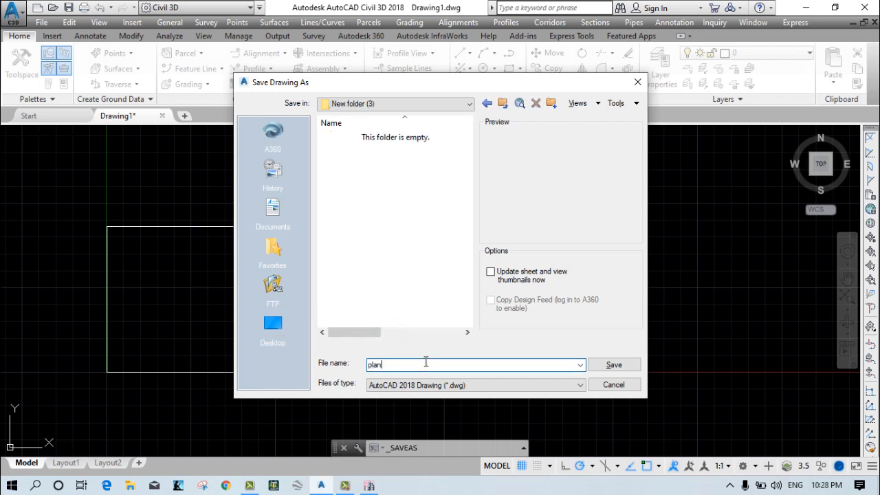
{"action": "left_click", "coordinate": [417, 387]}
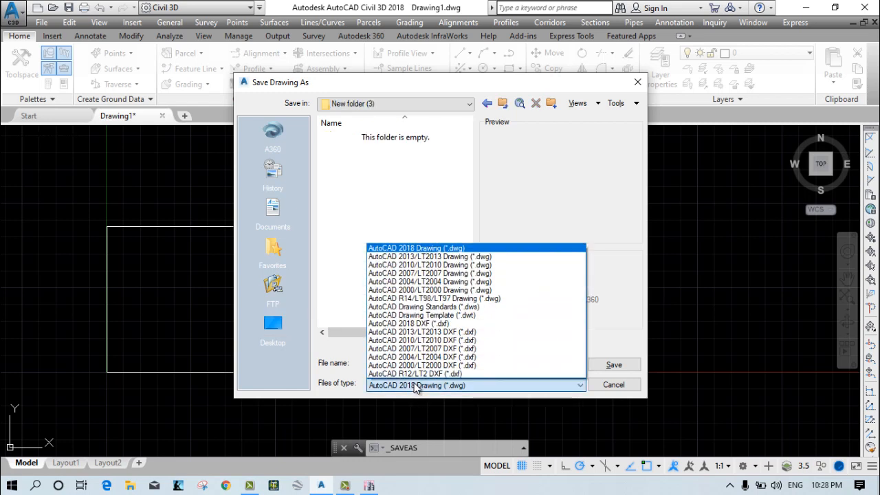
{"action": "left_click", "coordinate": [431, 350]}
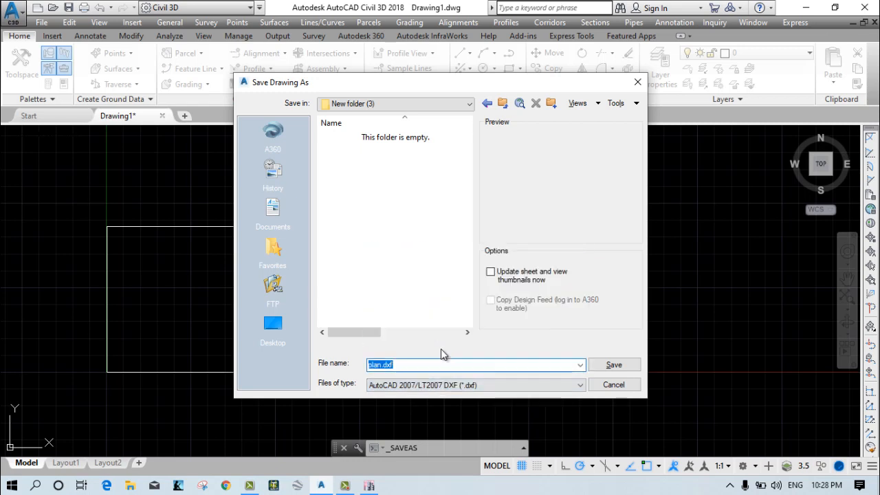
{"action": "left_click", "coordinate": [613, 365]}
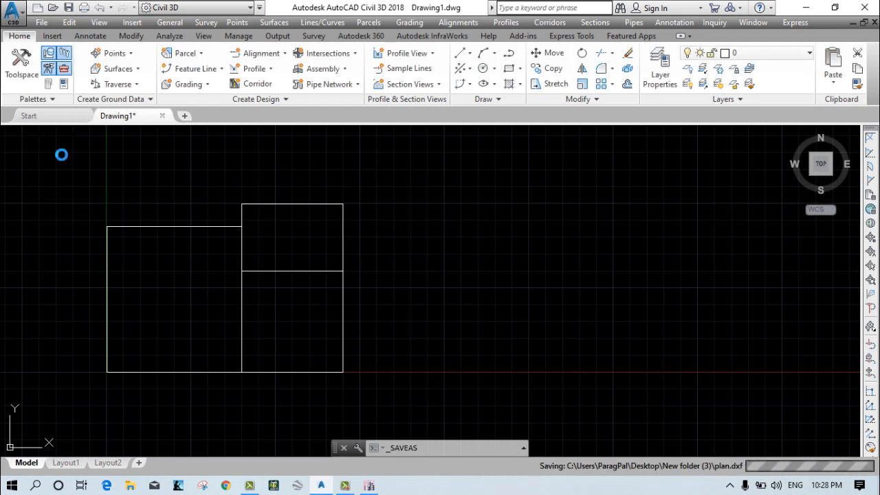
Save another copy as plan.dwg in the same folder, using the AutoCAD 2007/LT2007 Drawing (*.dwg) file type.
{"action": "left_click", "coordinate": [14, 16]}
{"action": "left_click", "coordinate": [65, 176]}
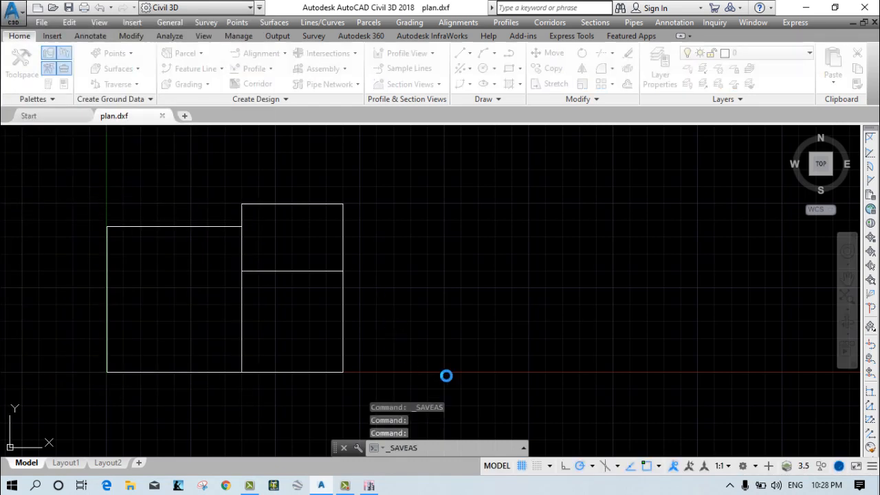
{"action": "left_click", "coordinate": [449, 385]}
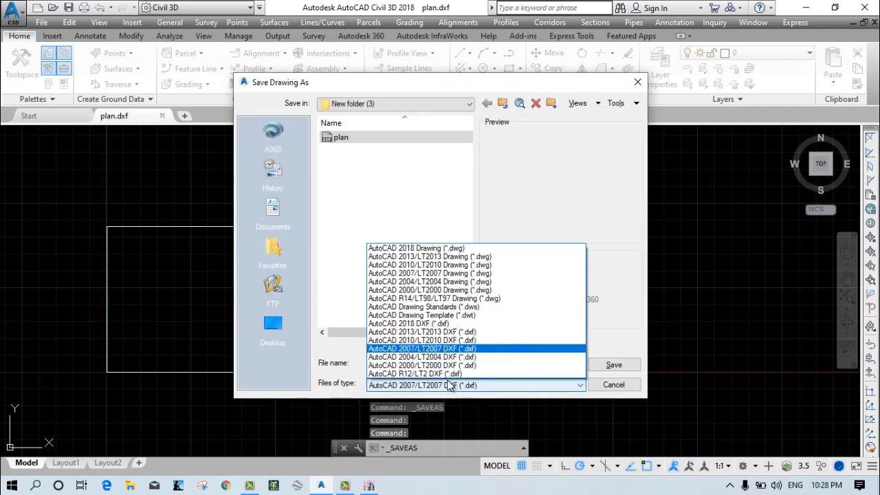
{"action": "left_click", "coordinate": [408, 273]}
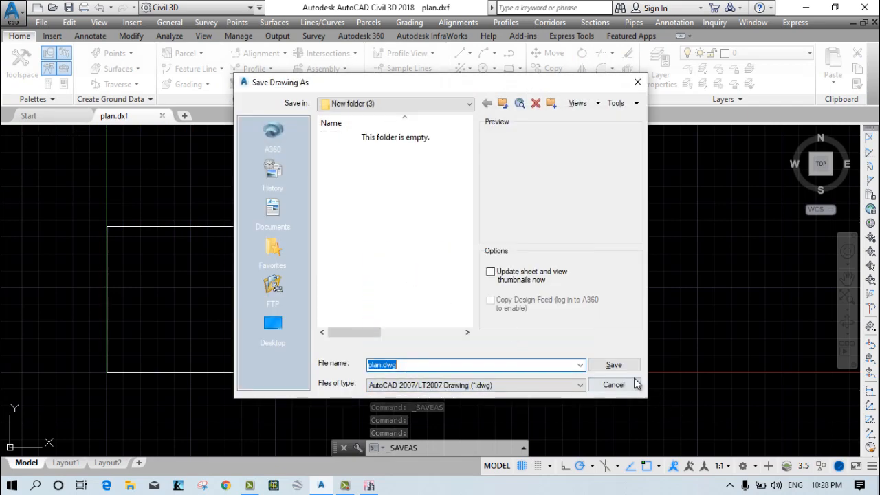
{"action": "left_click", "coordinate": [612, 365]}
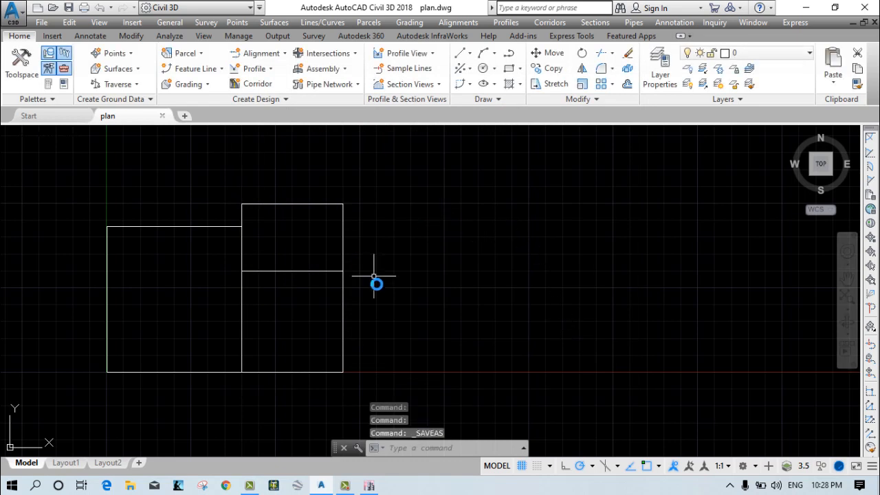
Switch to ETABS and return to the plan drawing in AutoCAD Civil 3D.
{"action": "left_click", "coordinate": [370, 486]}
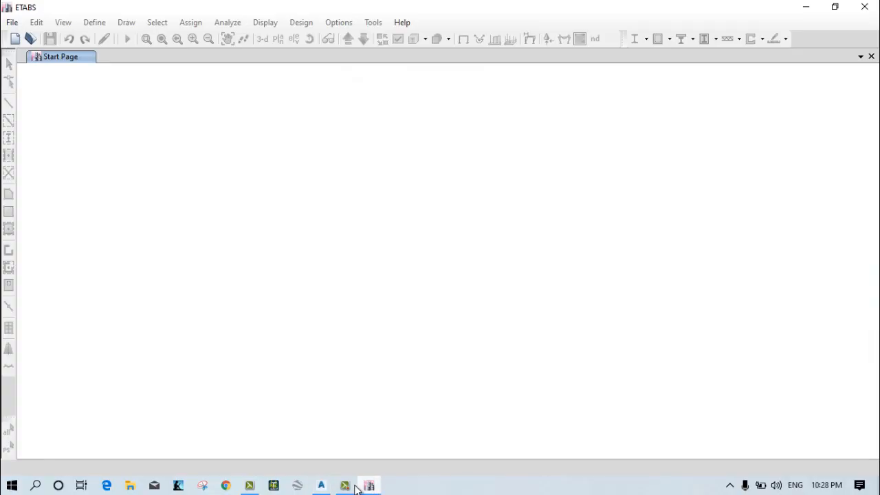
{"action": "left_click", "coordinate": [322, 485]}
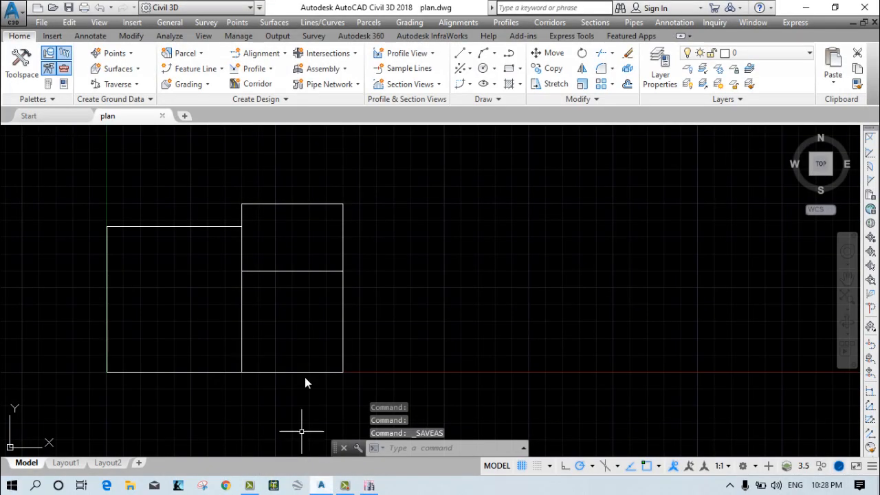
Close AutoCAD Civil 3D and start a new ETABS model using the built-in Metric MKS units with Indian sections, IS 800:2007 and IS 456:2000.
{"action": "left_click", "coordinate": [865, 7]}
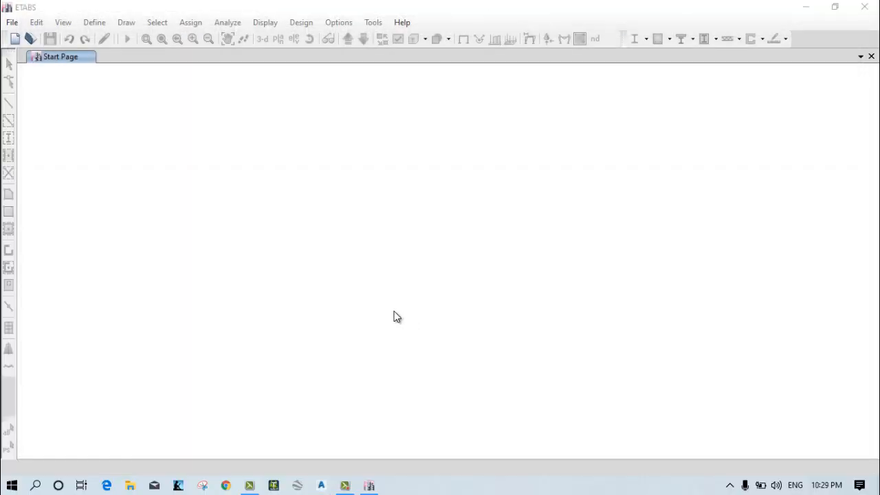
{"action": "left_click", "coordinate": [15, 26]}
{"action": "left_click", "coordinate": [34, 38]}
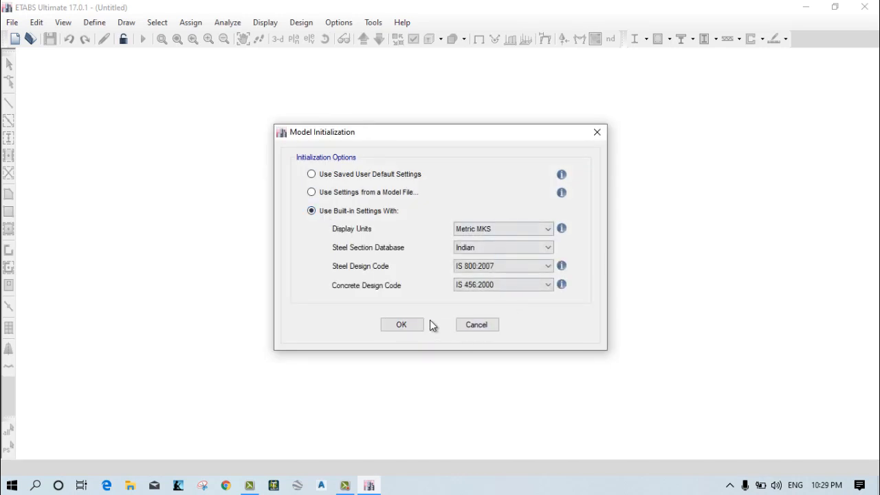
{"action": "left_click", "coordinate": [412, 325]}
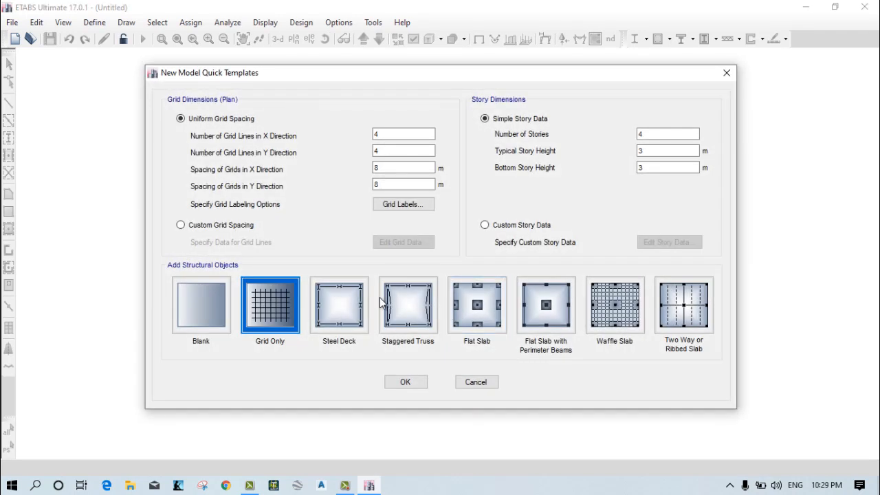
Create the model from the Blank template with custom grid spacing and 2 stories.
{"action": "left_click", "coordinate": [195, 300]}
{"action": "left_click", "coordinate": [192, 232]}
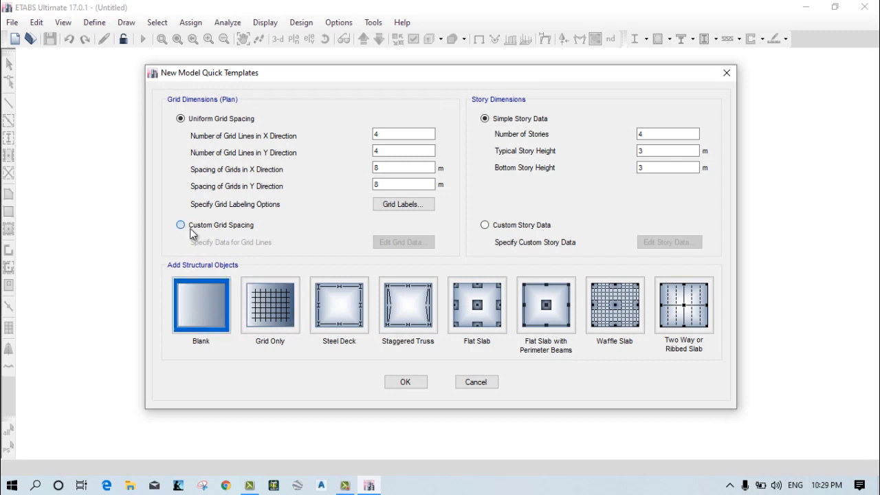
{"action": "left_click", "coordinate": [655, 135]}
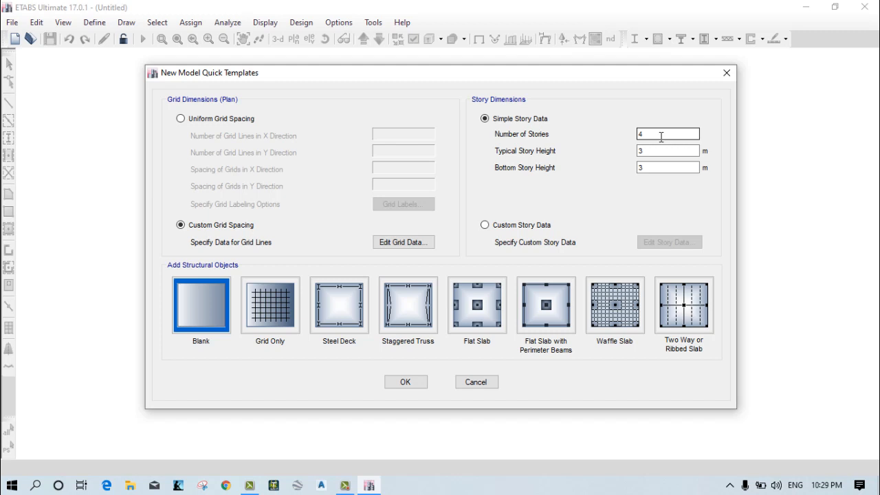
{"action": "left_click", "coordinate": [647, 135]}
{"action": "type", "text": "2"}
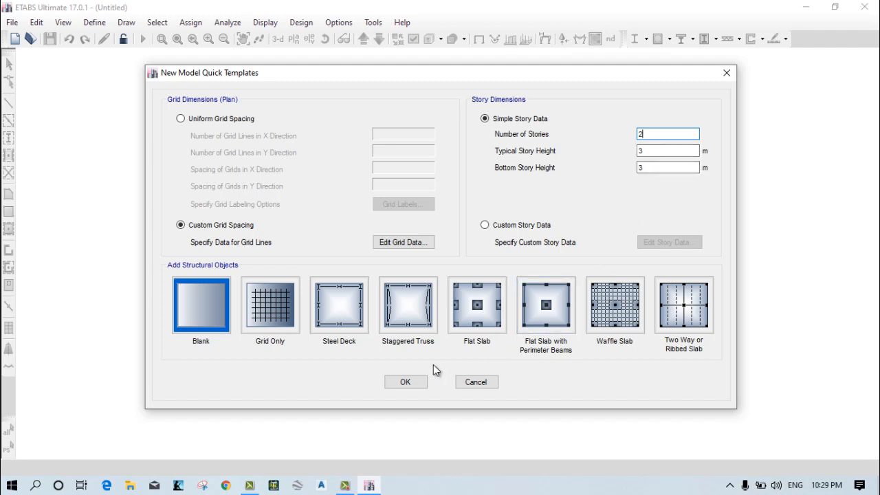
{"action": "left_click", "coordinate": [405, 383]}
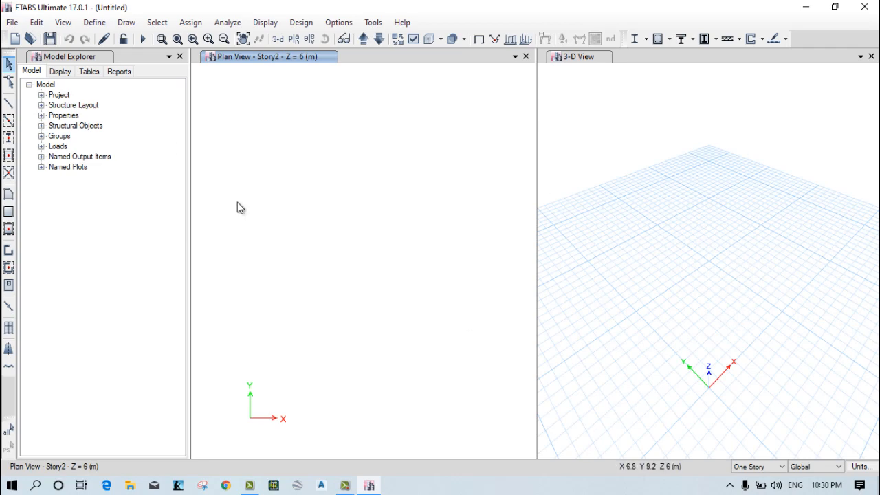
Start a DXF floor plan import and open the plan file from New folder (3) on the Desktop.
{"action": "left_click", "coordinate": [12, 23]}
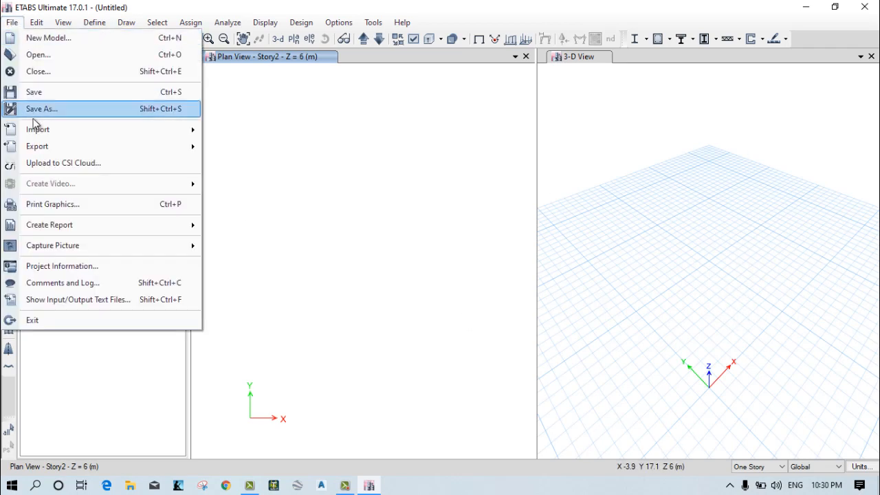
{"action": "mouse_move", "coordinate": [66, 136]}
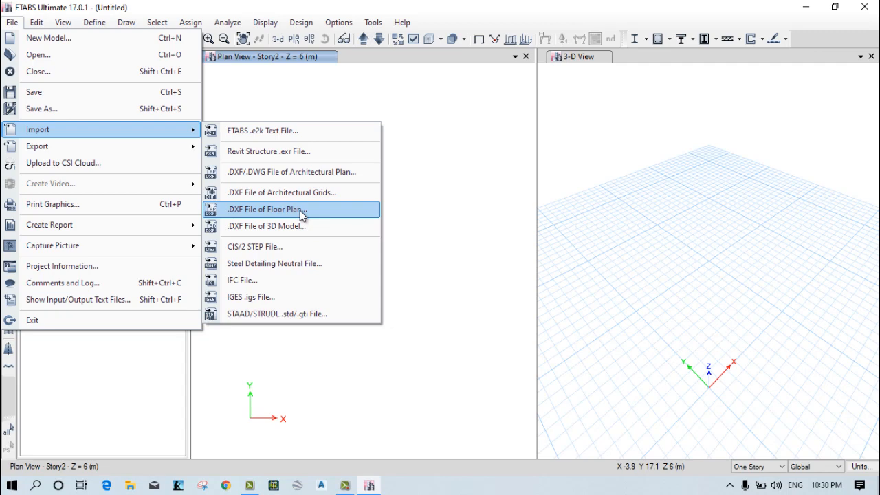
{"action": "left_click", "coordinate": [301, 215]}
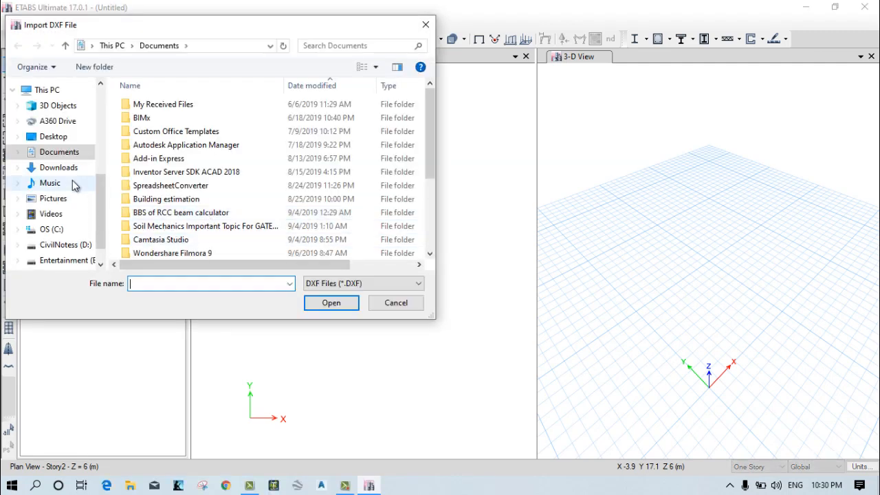
{"action": "left_click", "coordinate": [68, 137]}
{"action": "left_click", "coordinate": [159, 198]}
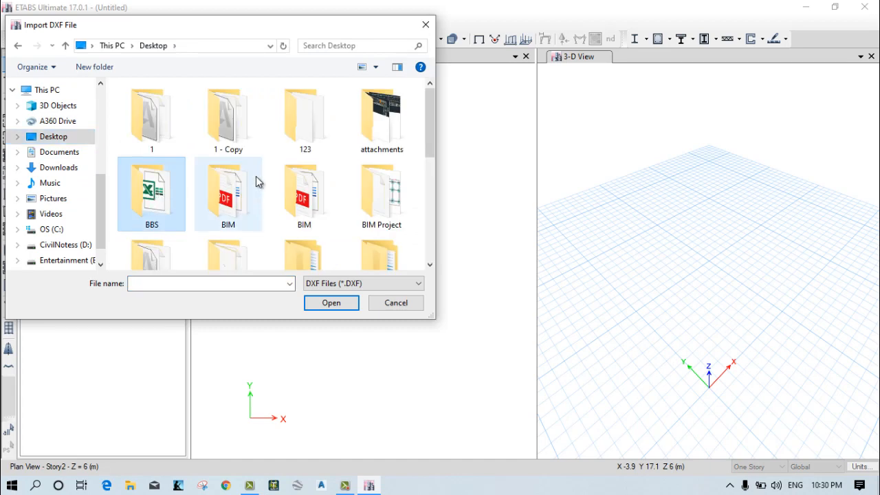
{"action": "scroll", "coordinate": [258, 186], "scroll_direction": "down", "scroll_amount": 2}
{"action": "left_click", "coordinate": [219, 232]}
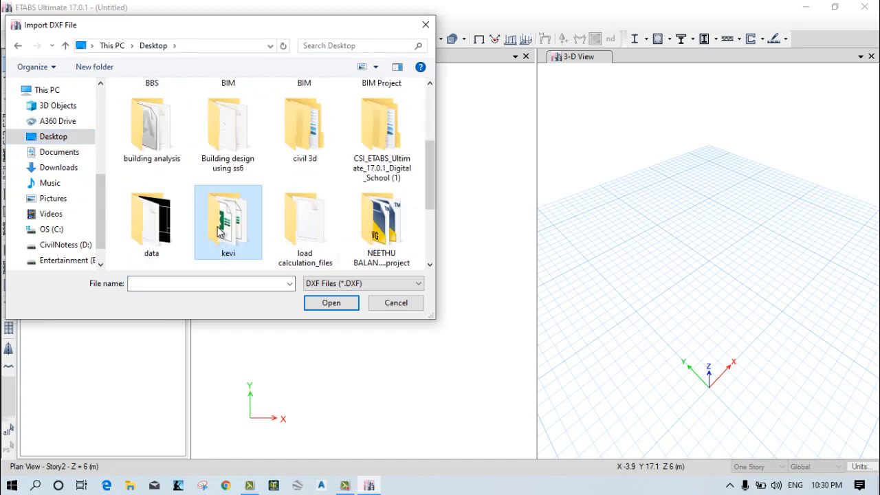
{"action": "key", "text": "n"}
{"action": "key", "text": "n"}
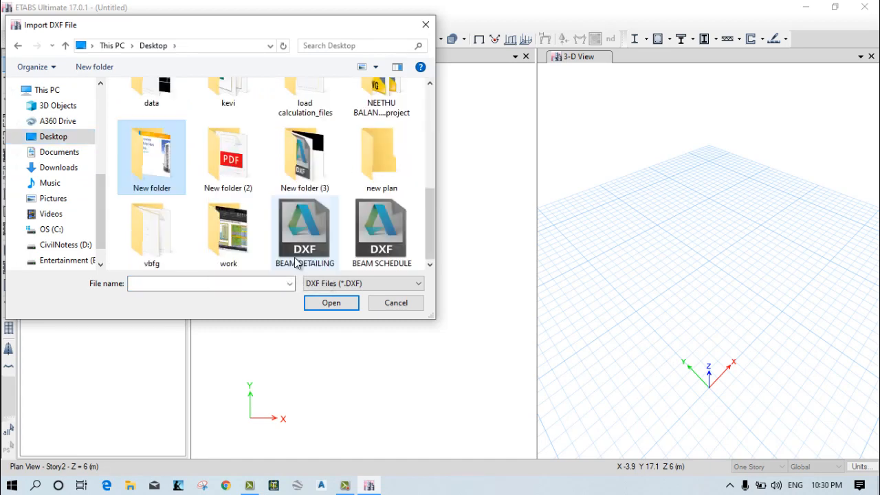
{"action": "double_click", "coordinate": [298, 174]}
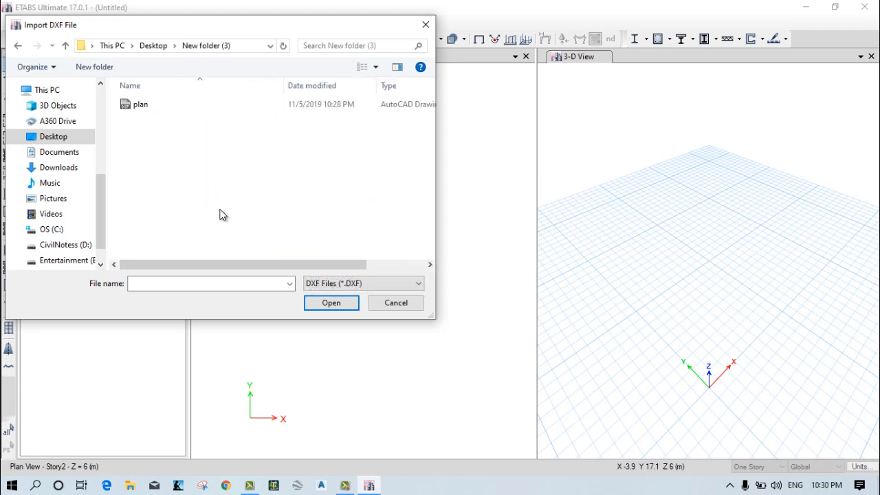
{"action": "left_click", "coordinate": [148, 105]}
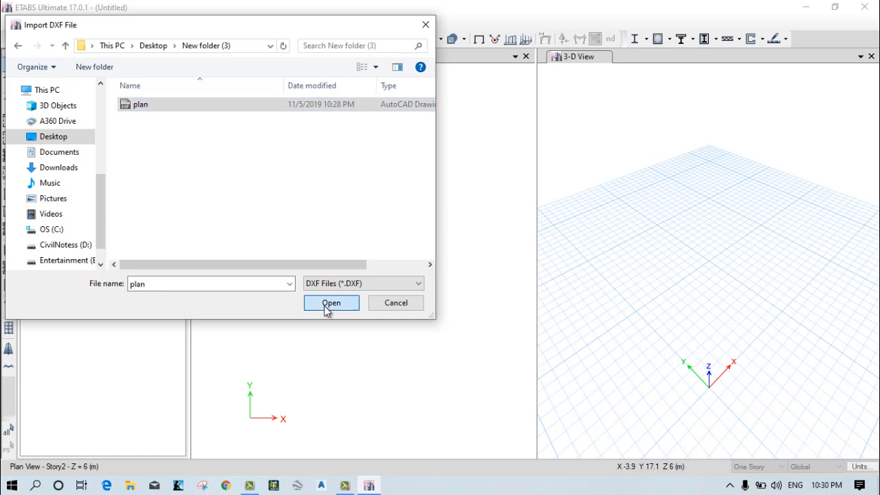
{"action": "left_click", "coordinate": [326, 304]}
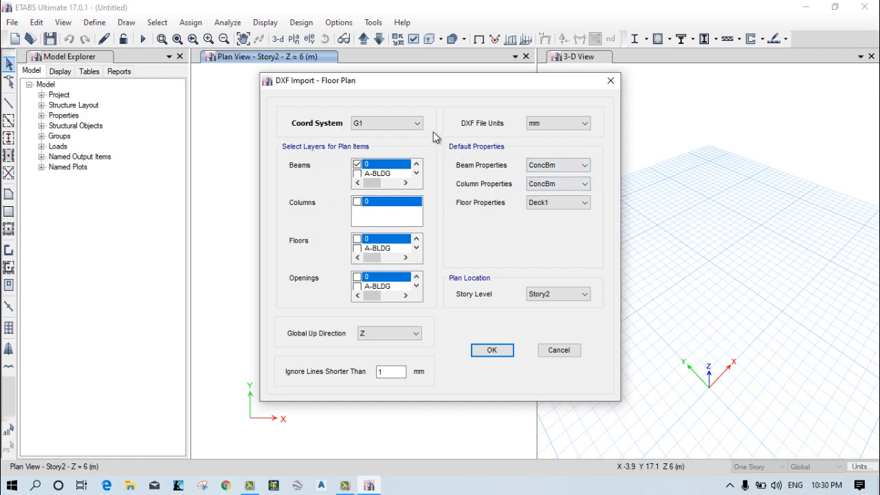
Import the floor plan in m at Story2 with layer 0 as beams, and save the model as 1 in New folder (3).
{"action": "left_click", "coordinate": [572, 124]}
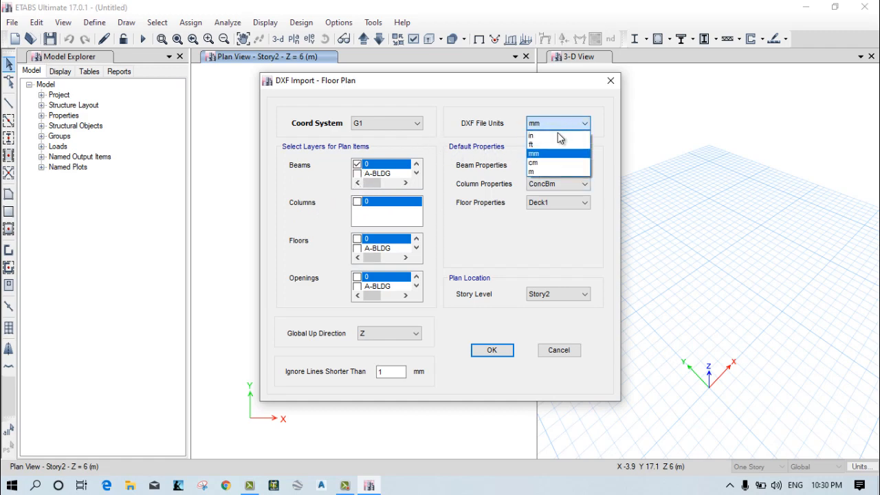
{"action": "left_click", "coordinate": [549, 171]}
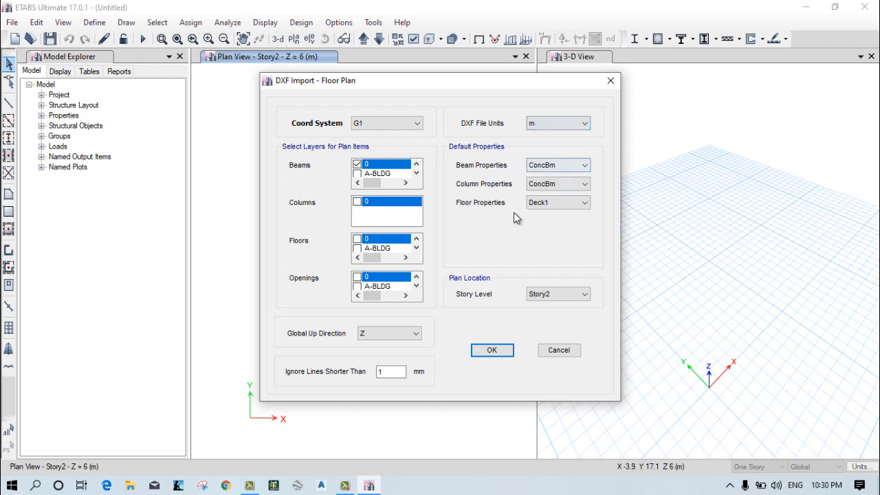
{"action": "left_click", "coordinate": [541, 295]}
{"action": "left_click", "coordinate": [541, 297]}
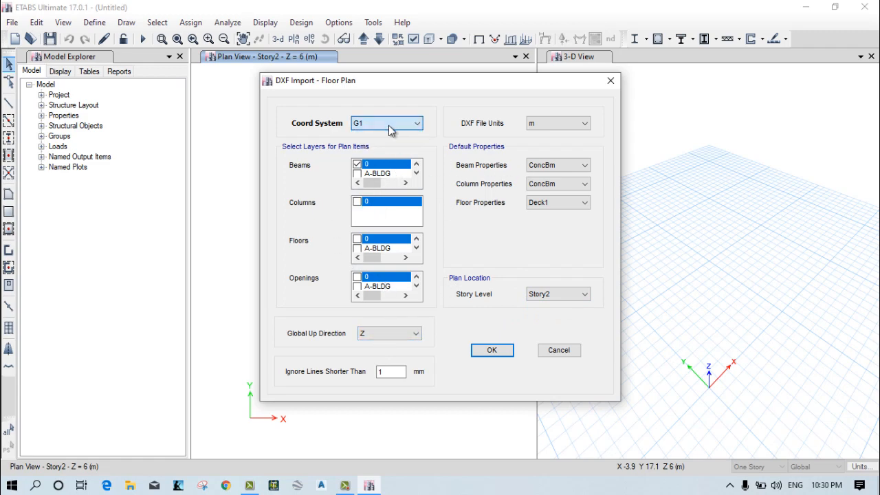
{"action": "left_click", "coordinate": [490, 351]}
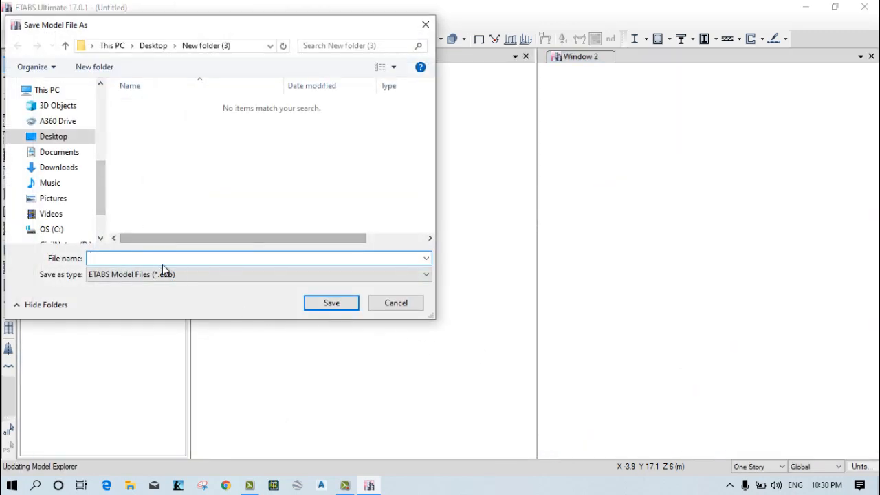
{"action": "left_click", "coordinate": [320, 304]}
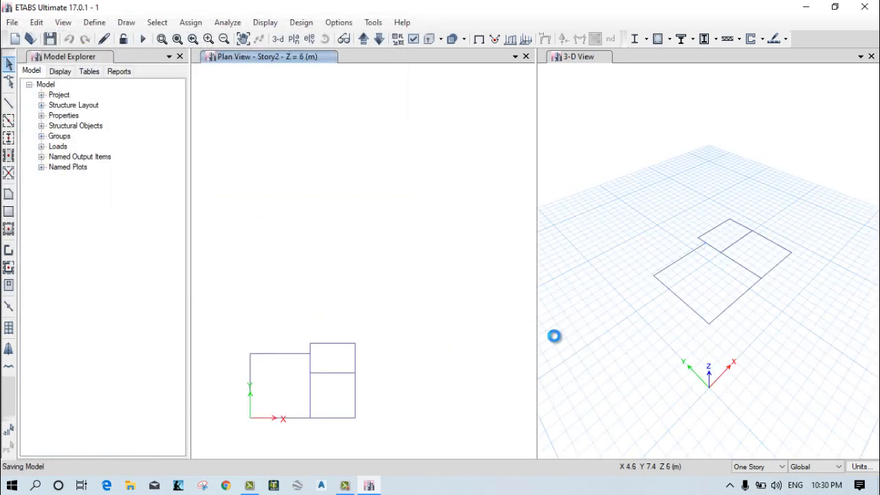
{"action": "scroll", "coordinate": [717, 318], "scroll_direction": "up", "scroll_amount": 5}
{"action": "scroll", "coordinate": [717, 318], "scroll_direction": "down", "scroll_amount": 5}
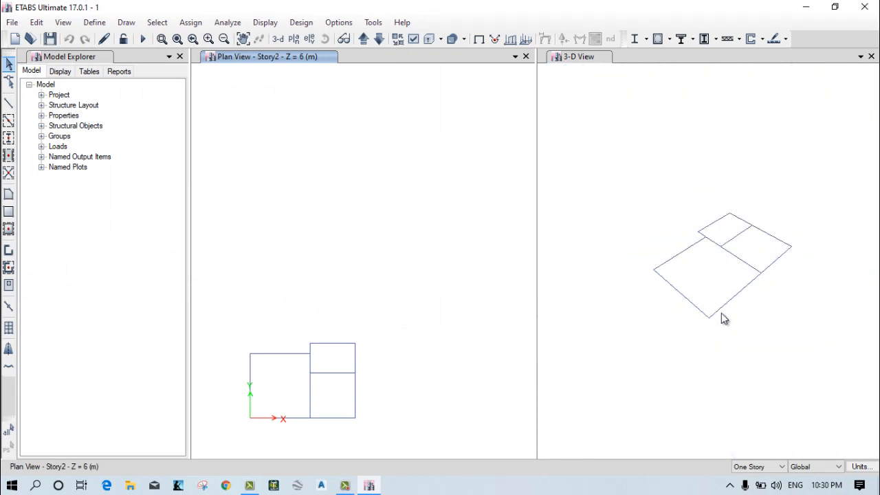
{"action": "middle_click_drag", "start_coordinate": [720, 386], "coordinate": [703, 366]}
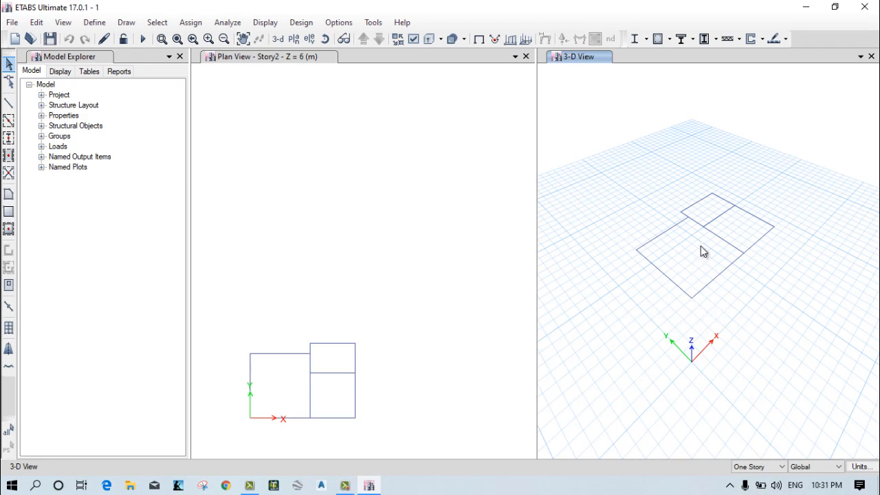
{"action": "middle_click_drag", "start_coordinate": [700, 247], "coordinate": [710, 291]}
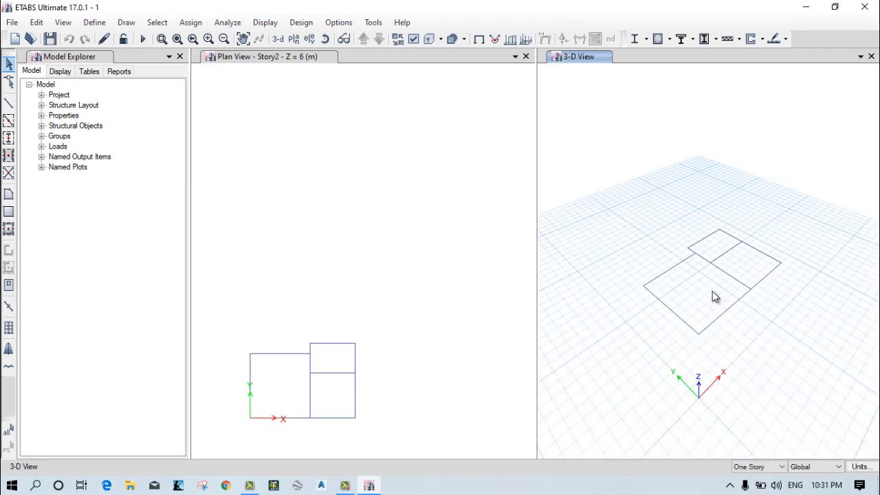